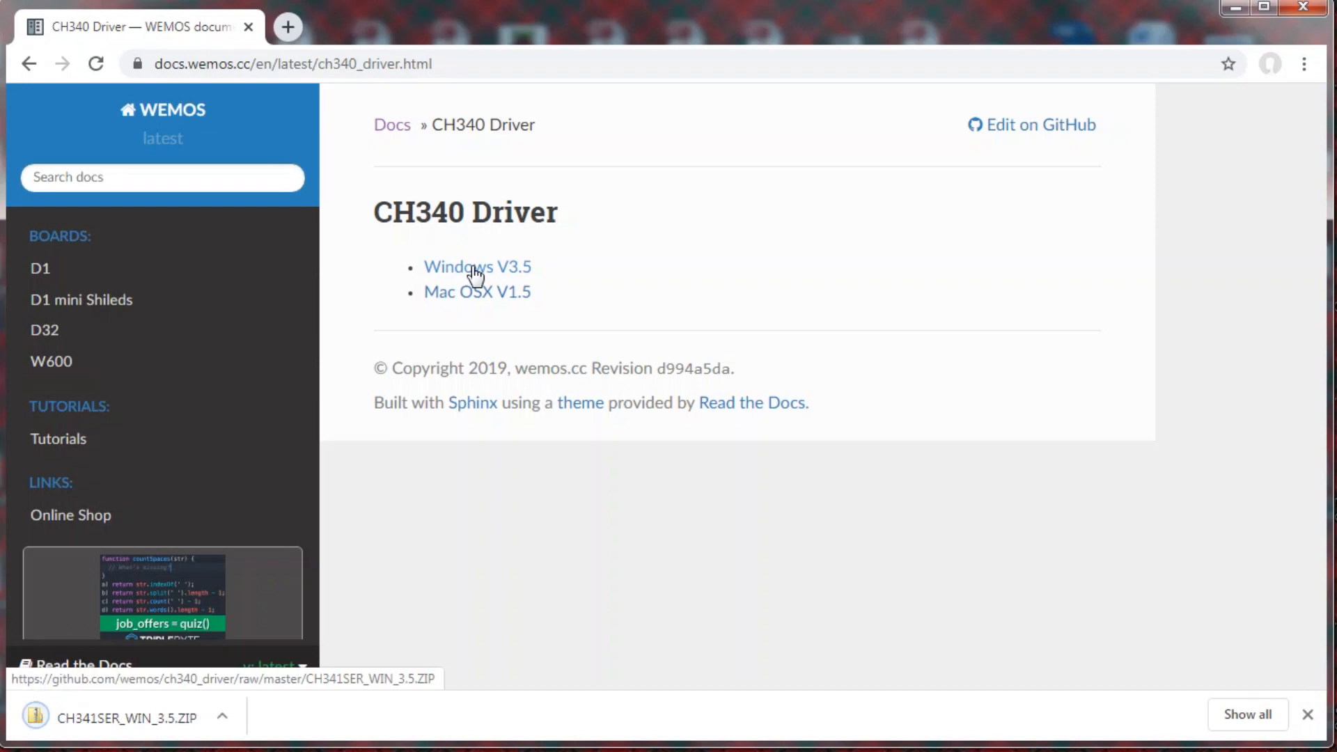
Locate the downloaded CH341SER_WIN_3.5.ZIP in its folder and extract all its files there
left_click(224, 717)
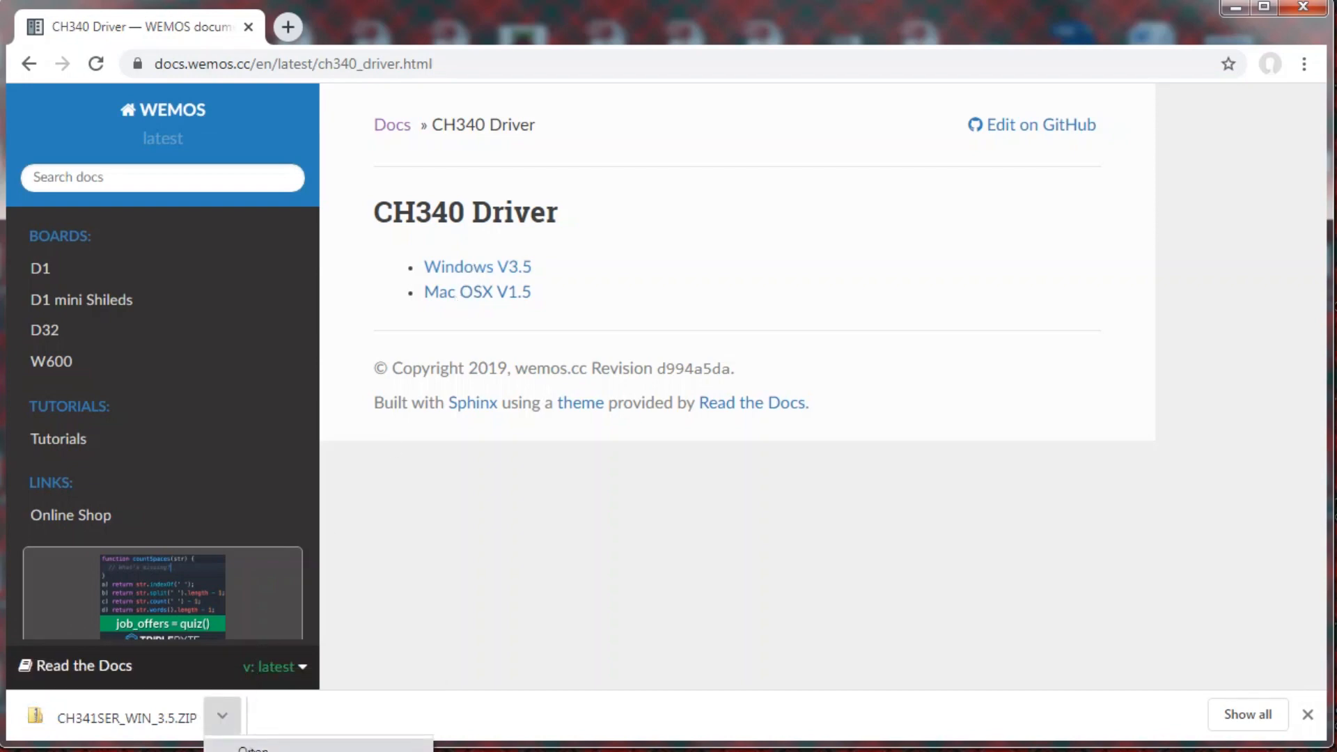
left_click(265, 748)
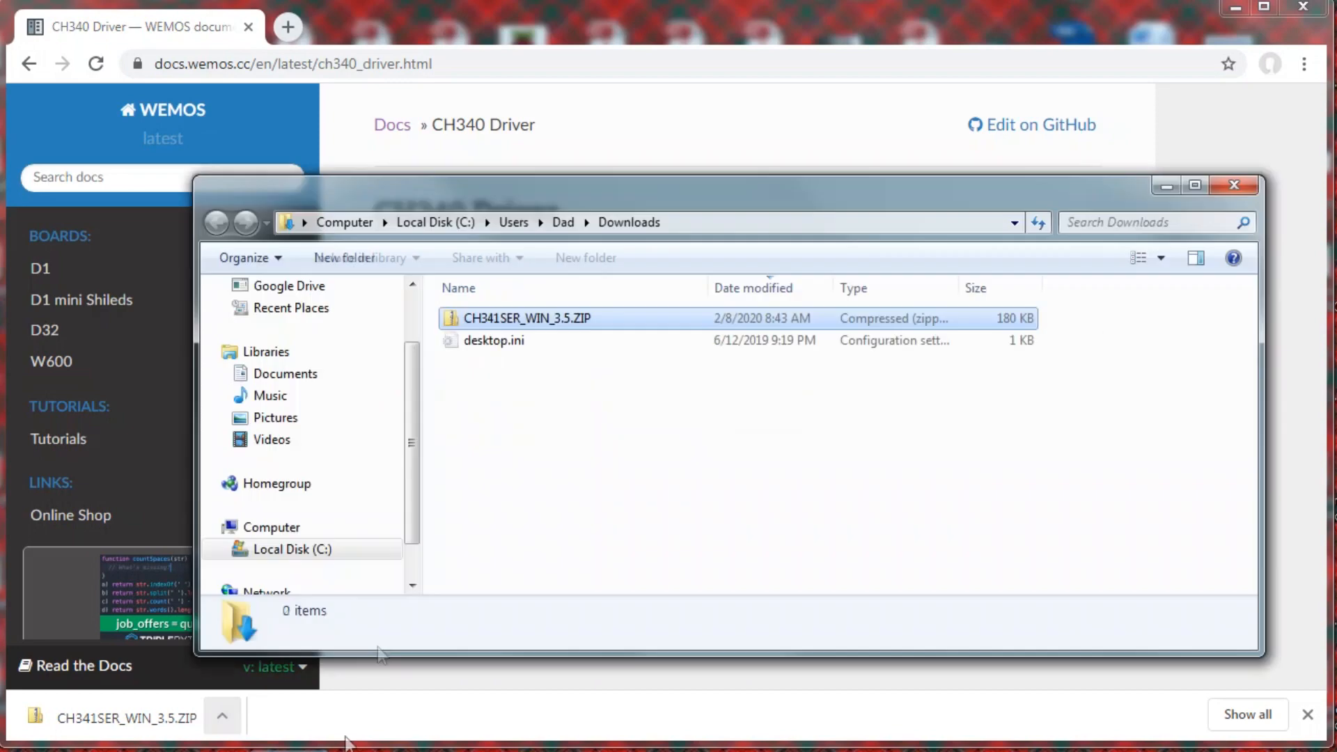
right_click(551, 320)
left_click(618, 382)
left_click(972, 693)
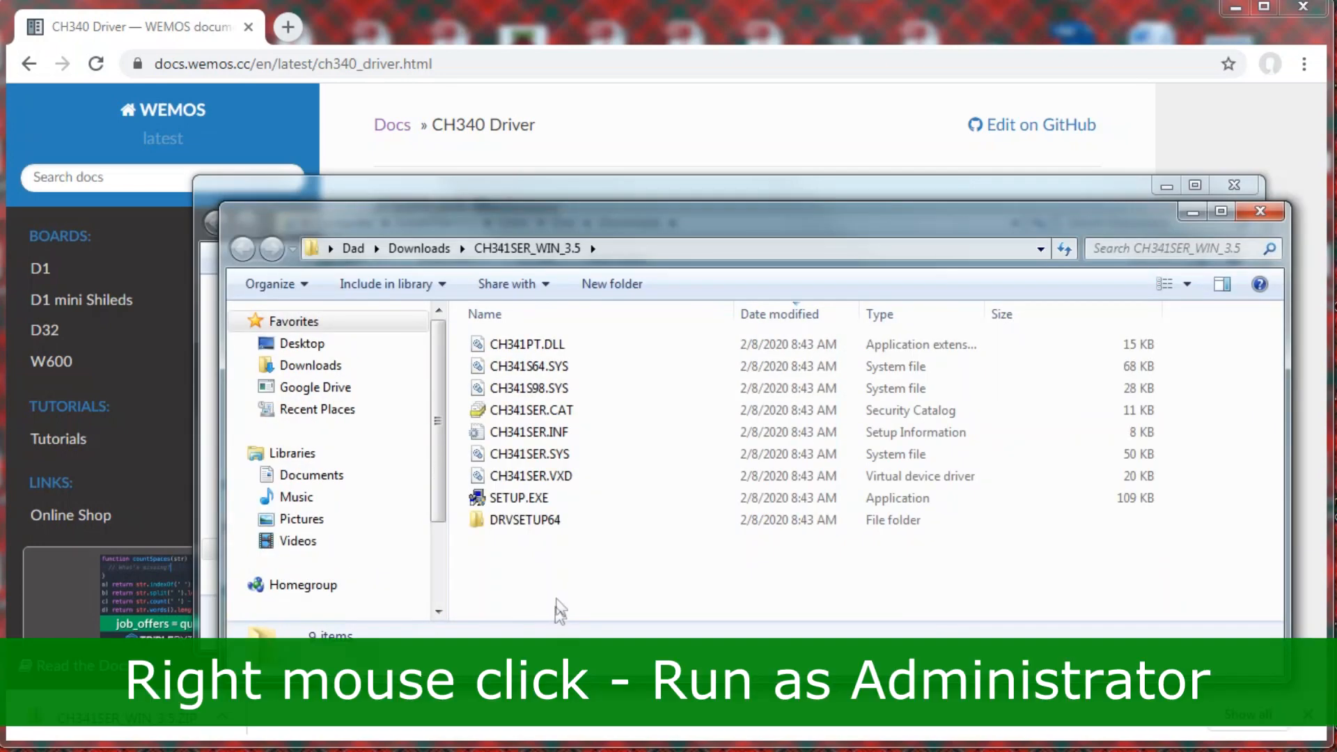
Run SETUP.EXE as administrator and install the CH341SER.INF driver for USB-SERIAL CH340
left_click(525, 499)
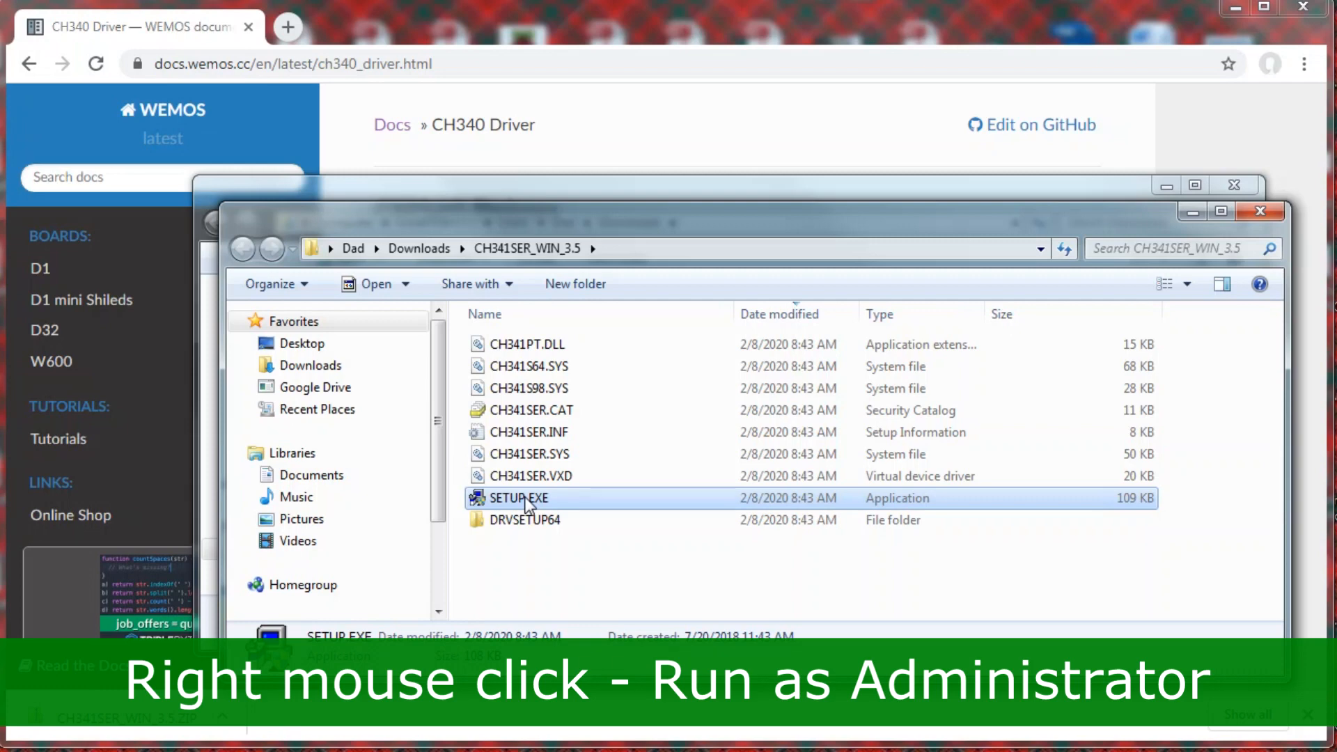
right_click(528, 503)
left_click(553, 534)
left_click(645, 443)
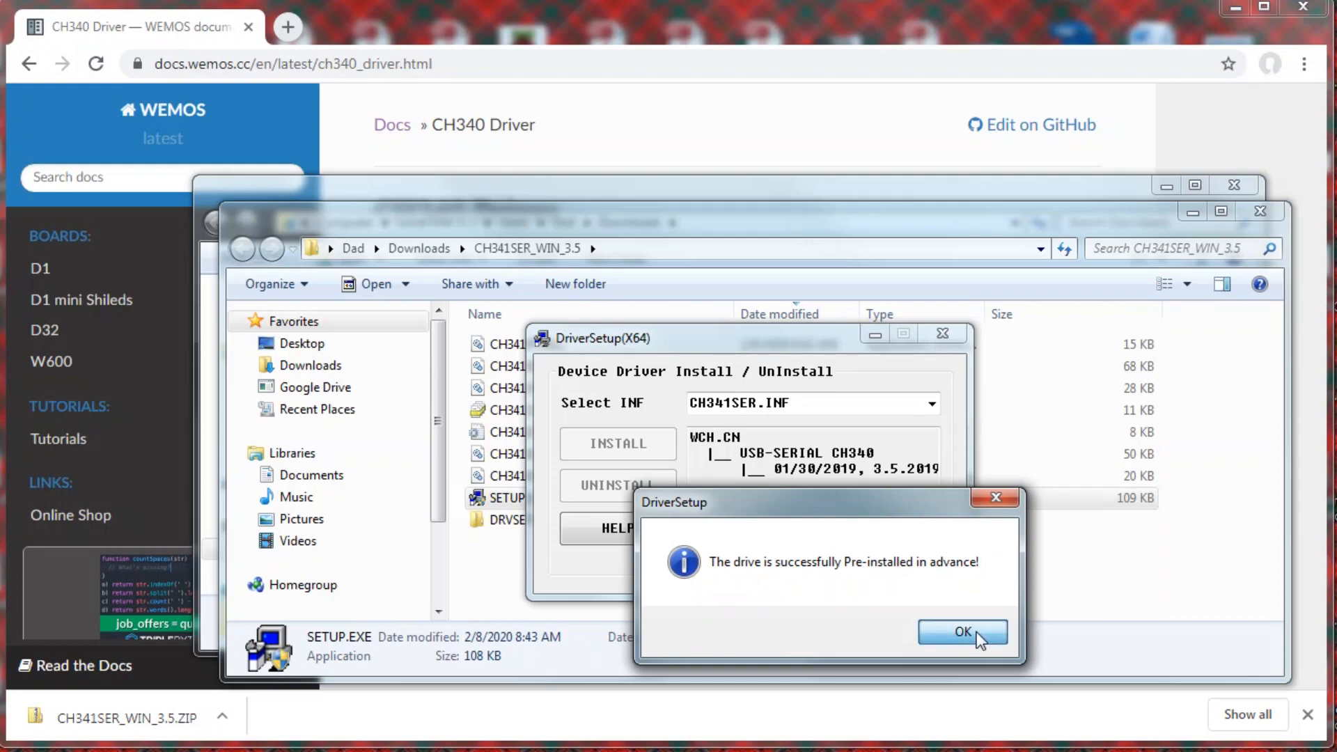
left_click(976, 633)
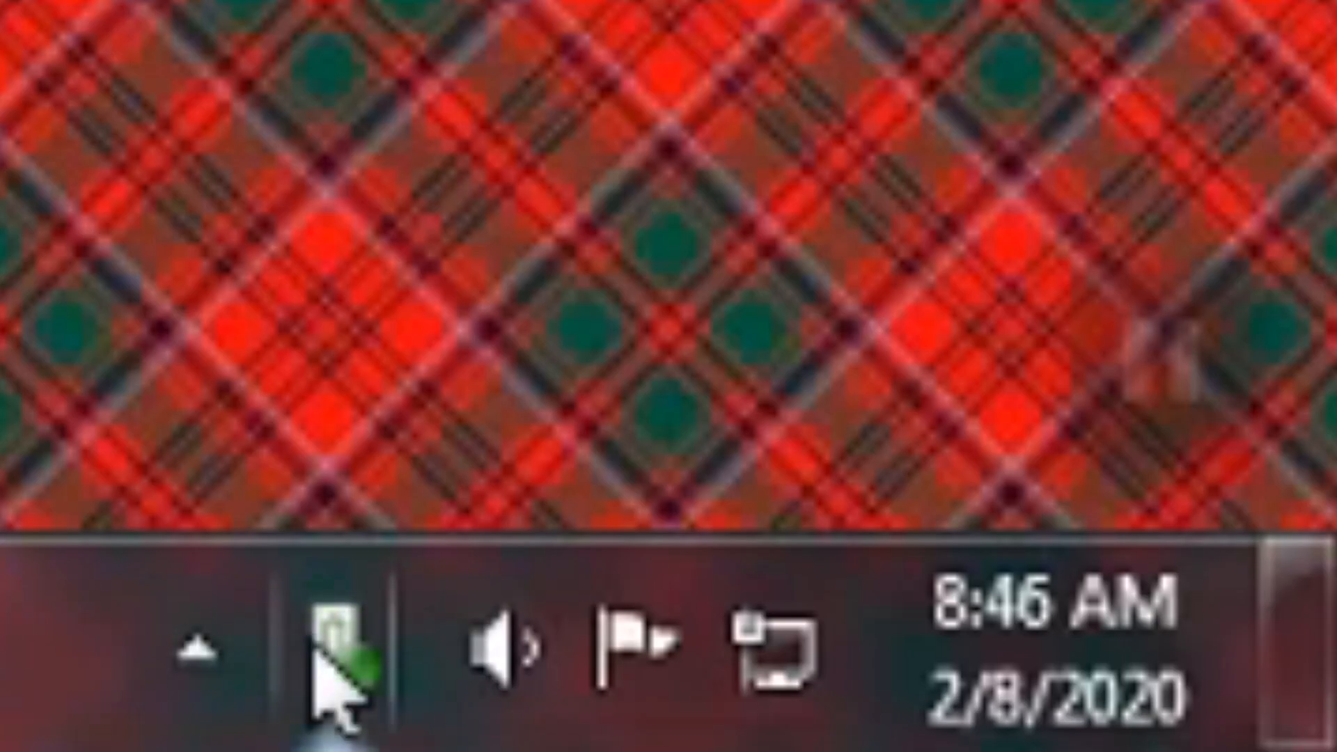
Open the driver installation status for the USB2.0-Serial device and skip obtaining driver software from Windows Update
left_click(324, 685)
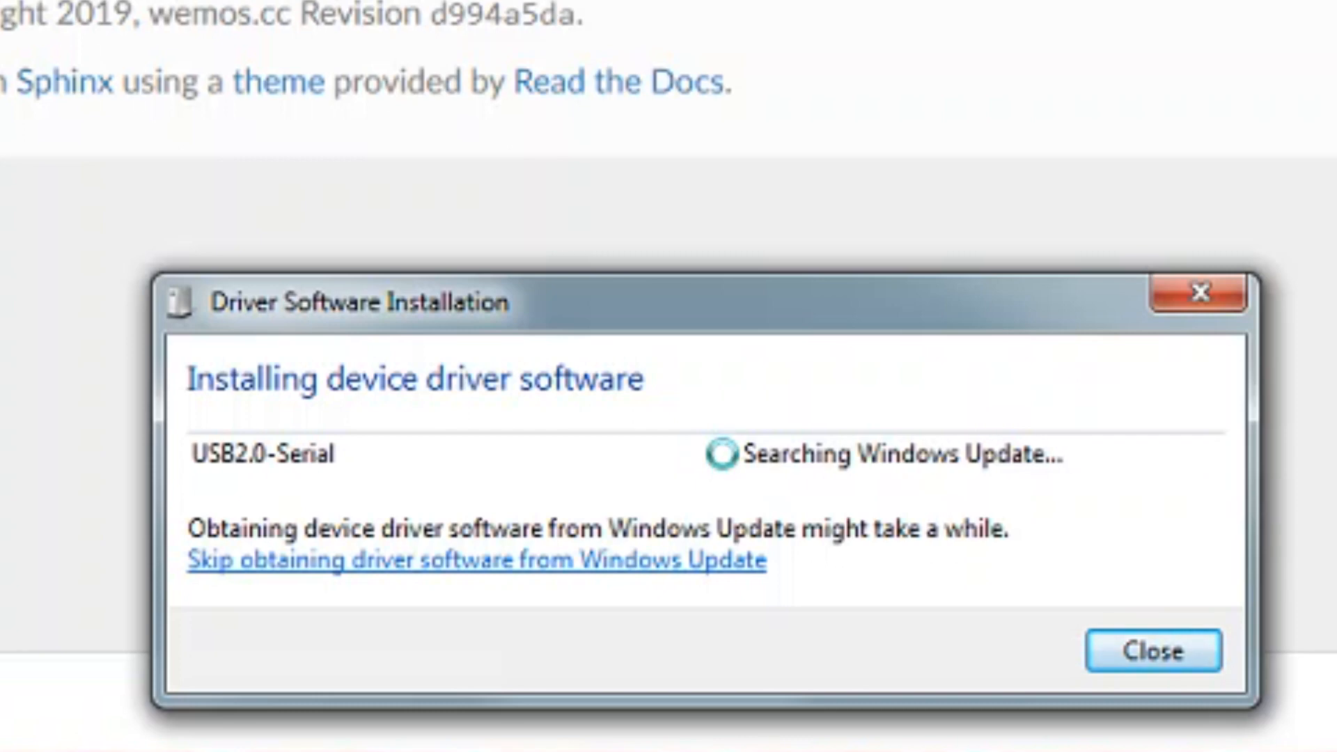
left_click(384, 562)
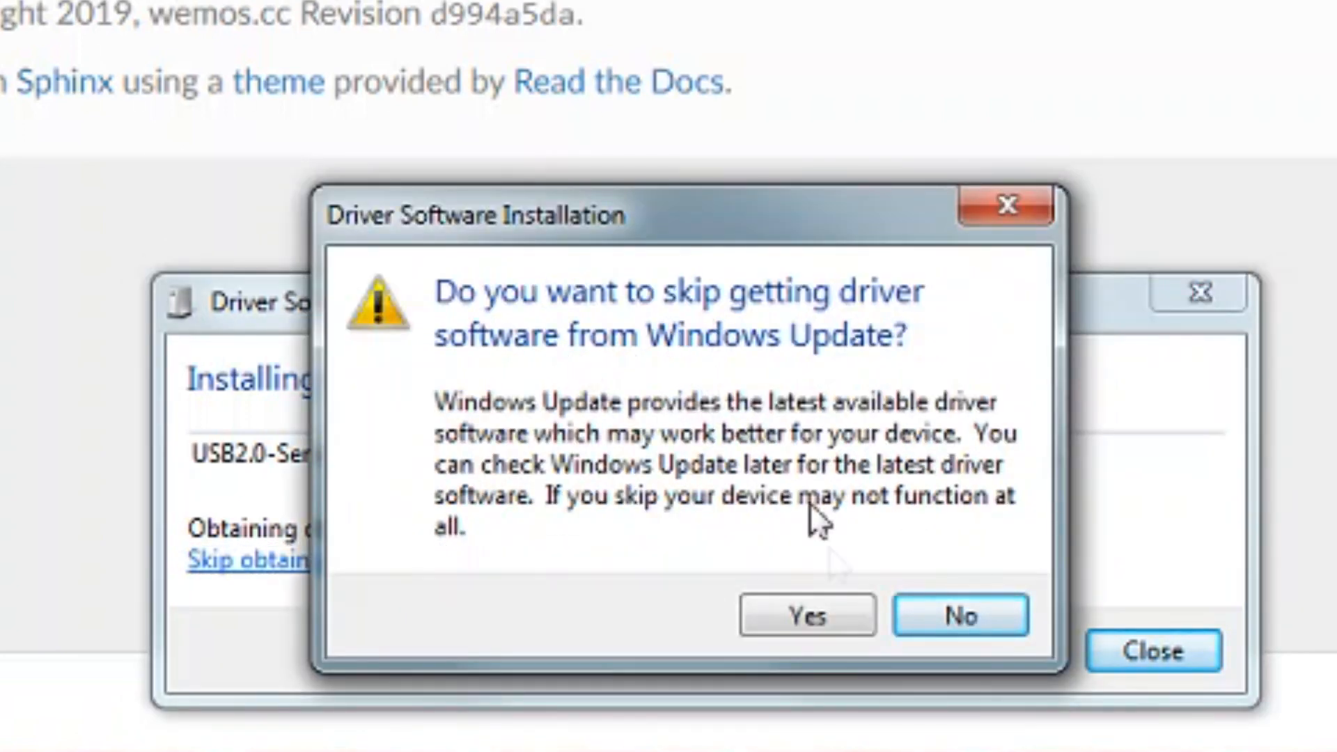
left_click(807, 616)
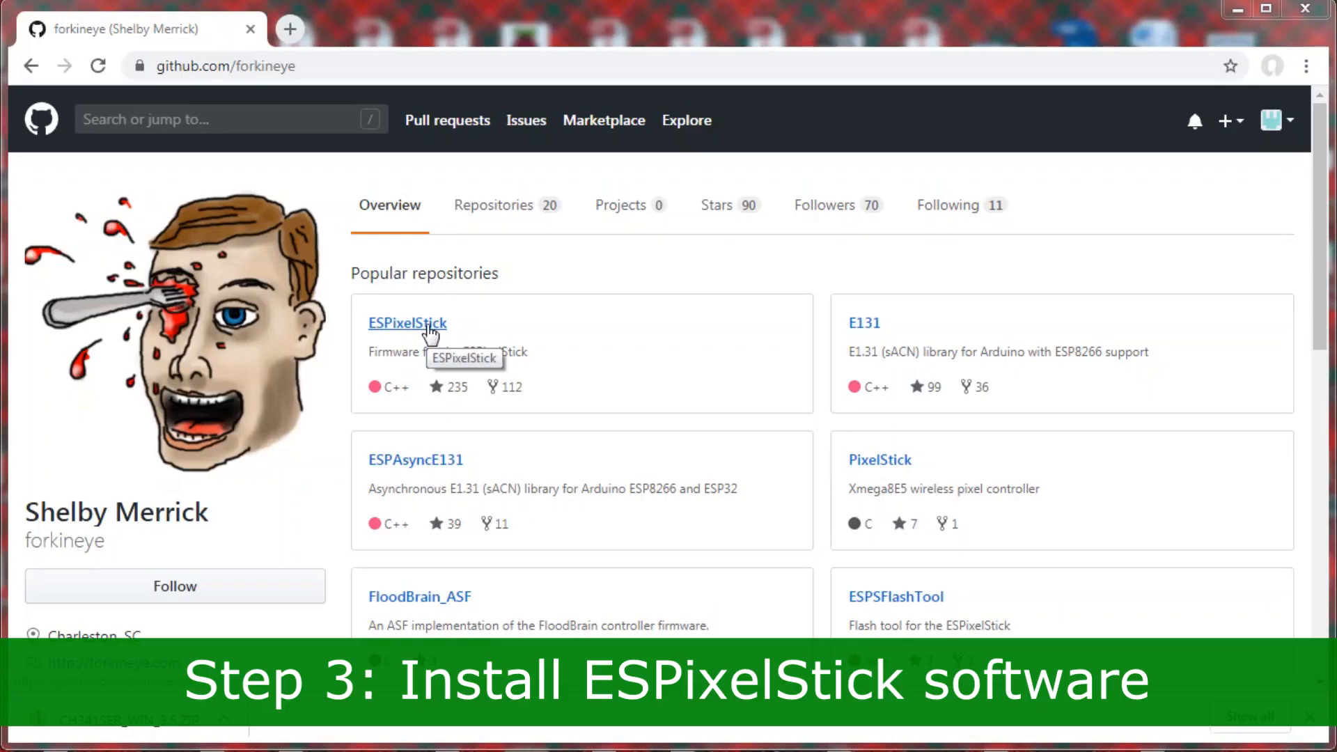
Download ESPixelStick_Firmware-3.1.zip from the v3.1 latest release of the ESPixelStick GitHub repository
left_click(429, 328)
left_click(429, 328)
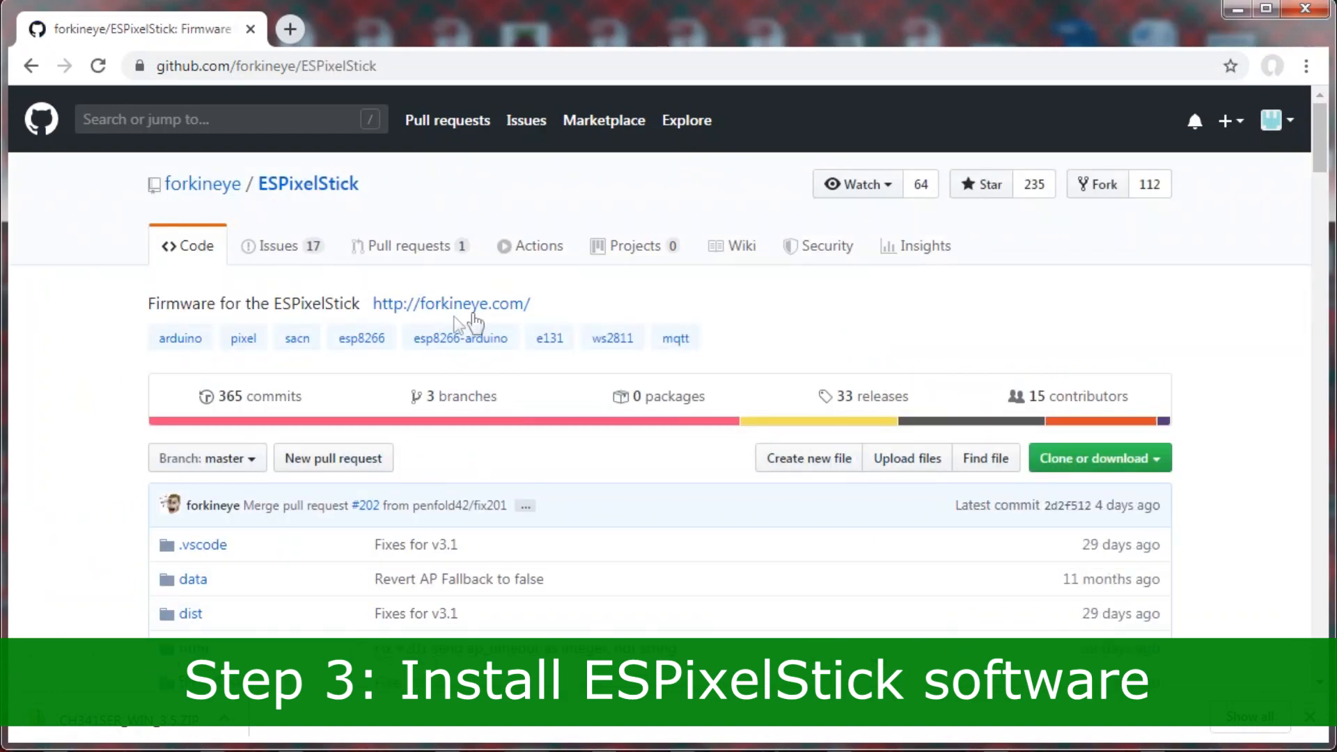
left_click(851, 402)
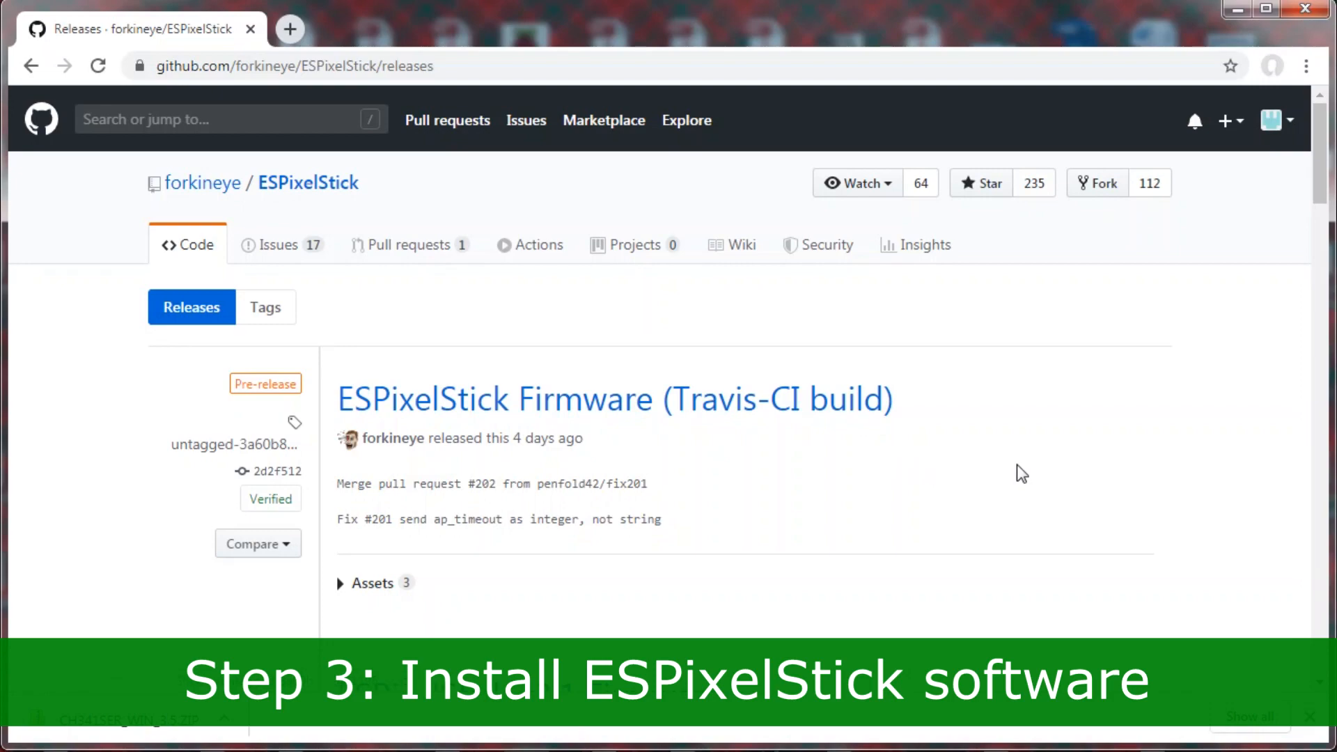
scroll(1016, 465, "down", 2)
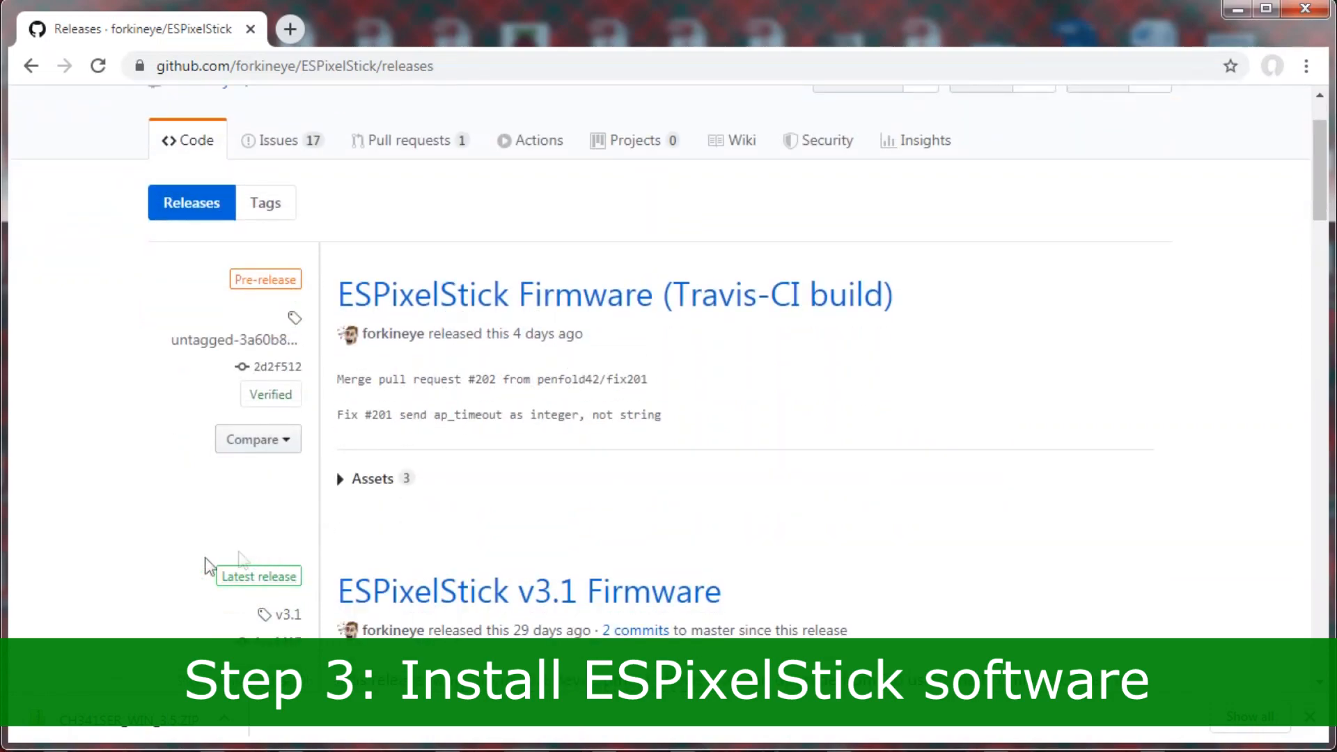
scroll(725, 514, "down", 2)
scroll(738, 494, "down", 4)
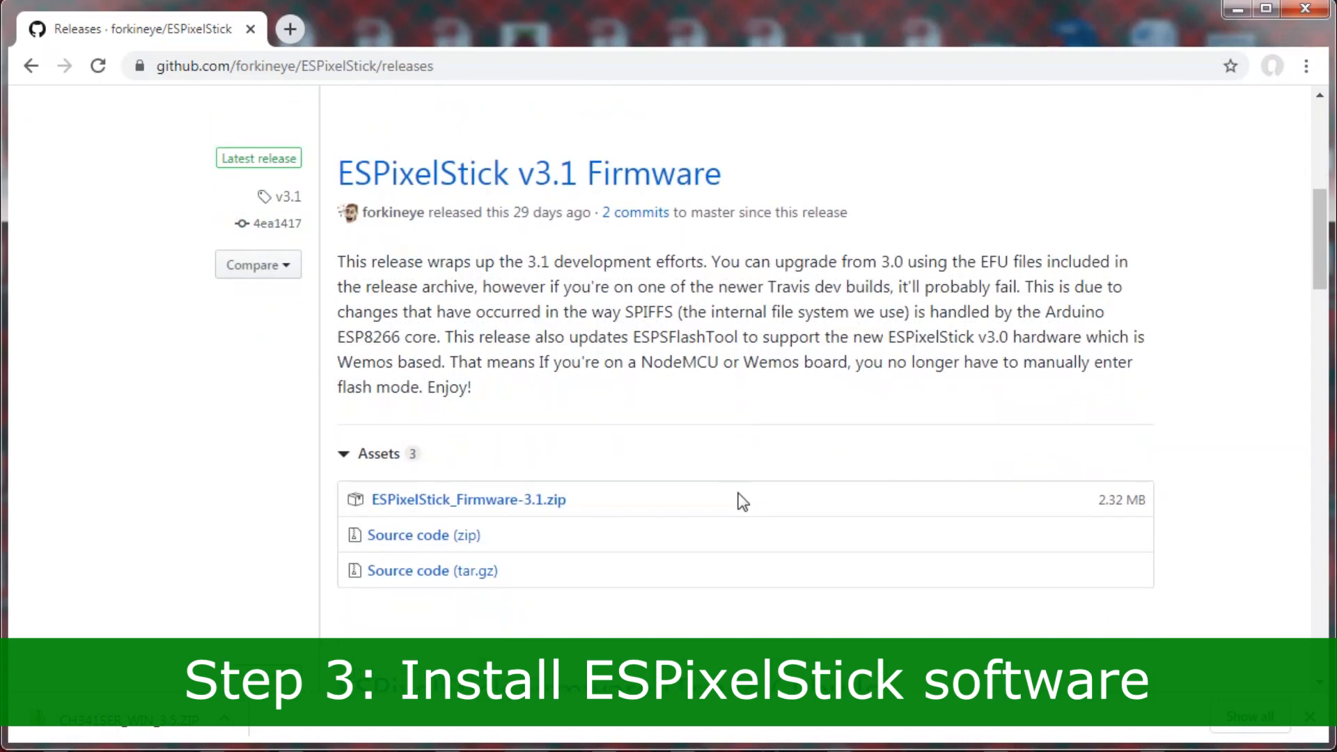
left_click(472, 500)
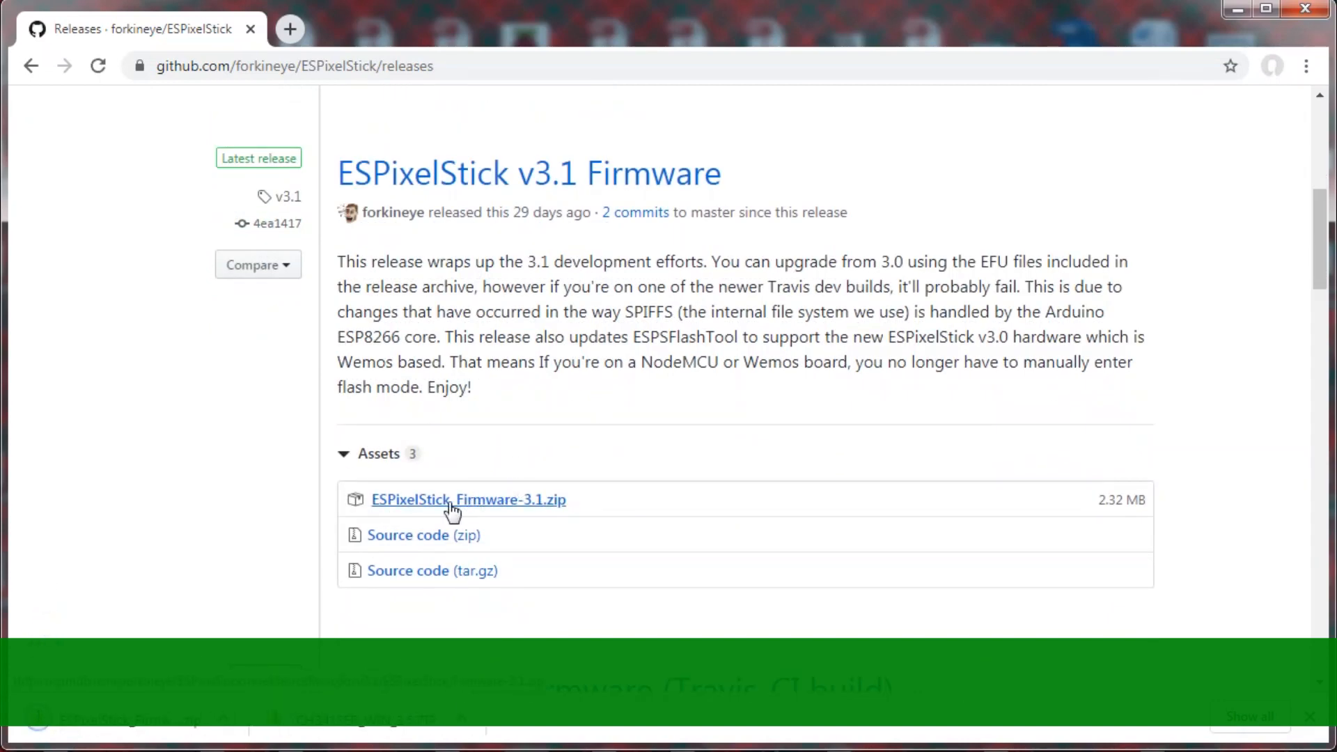
Locate the downloaded ESPixelStick_Firmware-3.1.zip in its folder and extract all its files
left_click(225, 719)
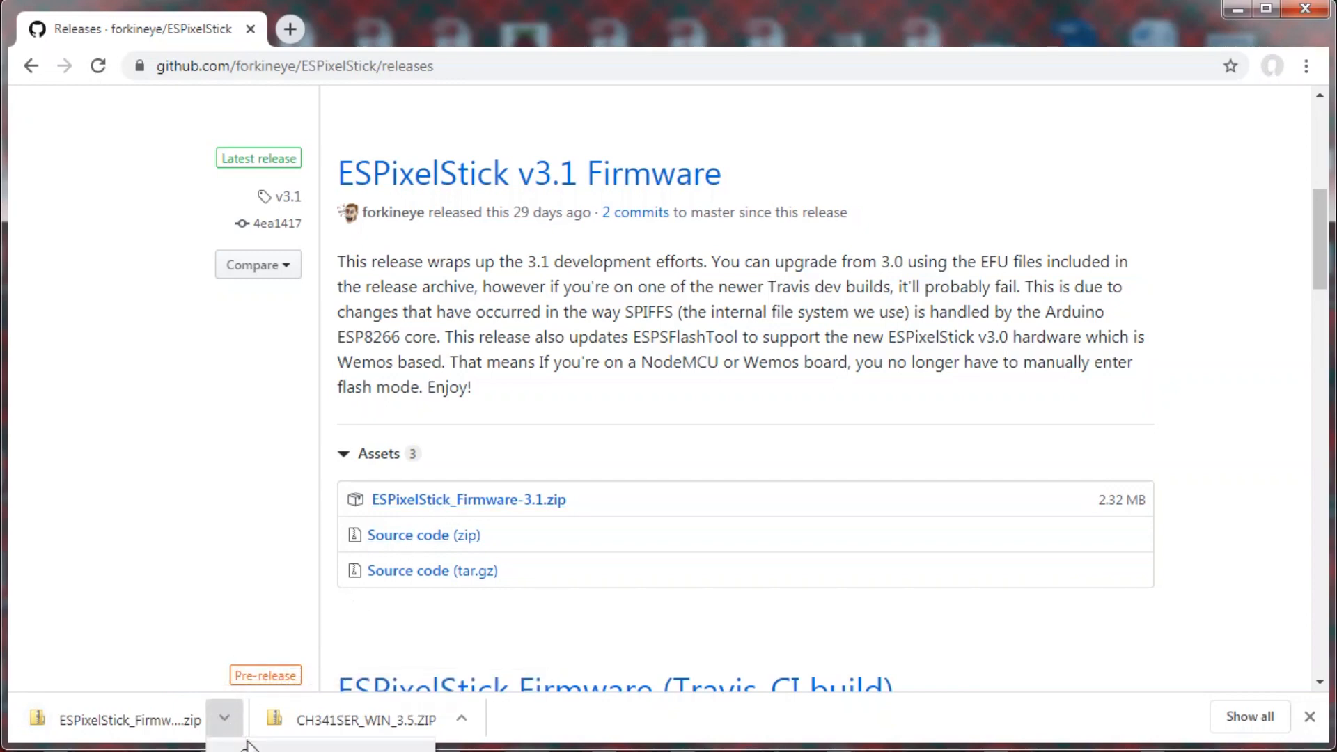
left_click(279, 751)
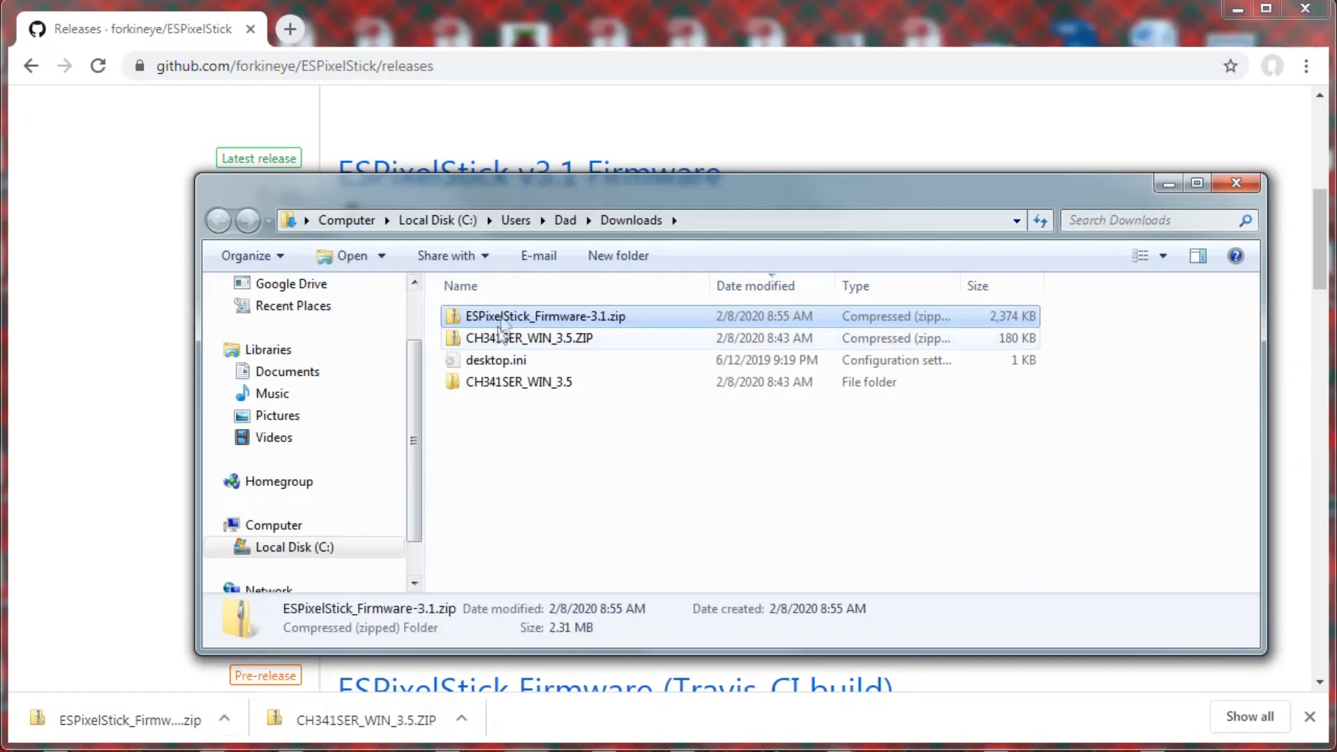
right_click(575, 324)
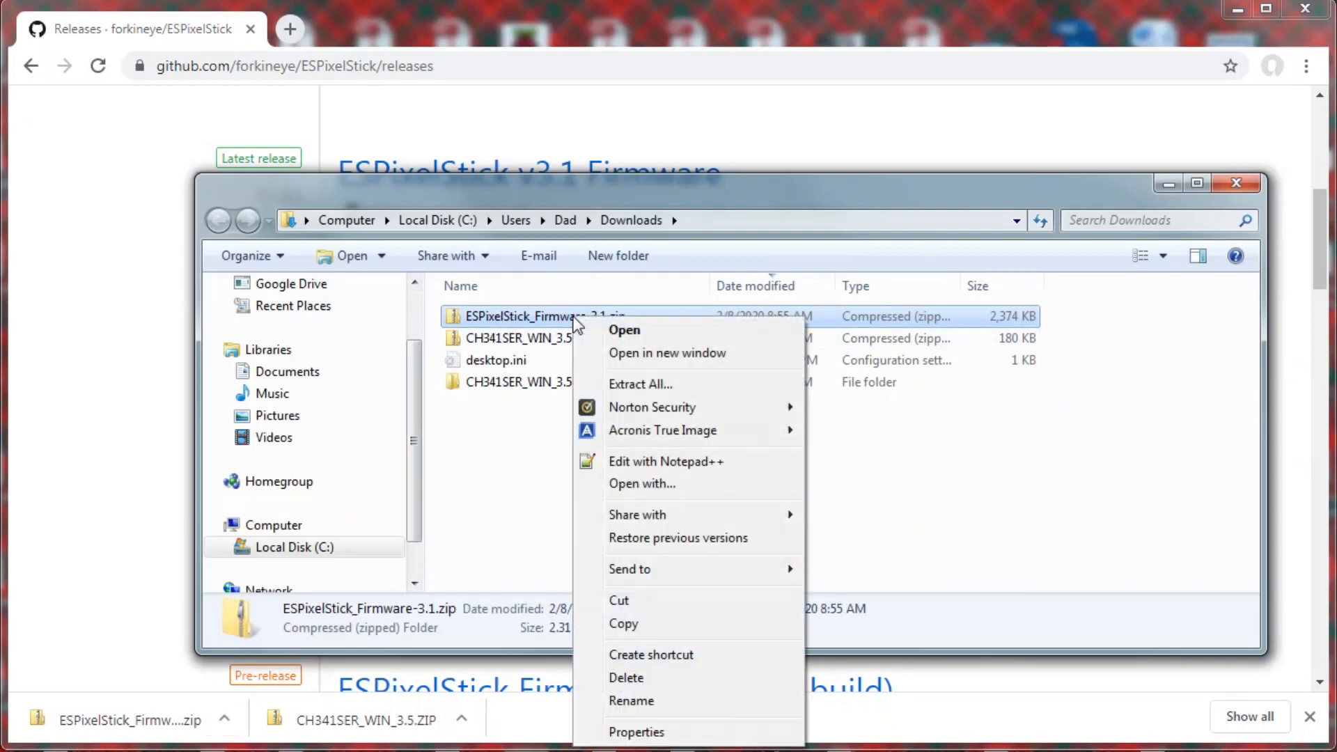
left_click(603, 385)
left_click(955, 648)
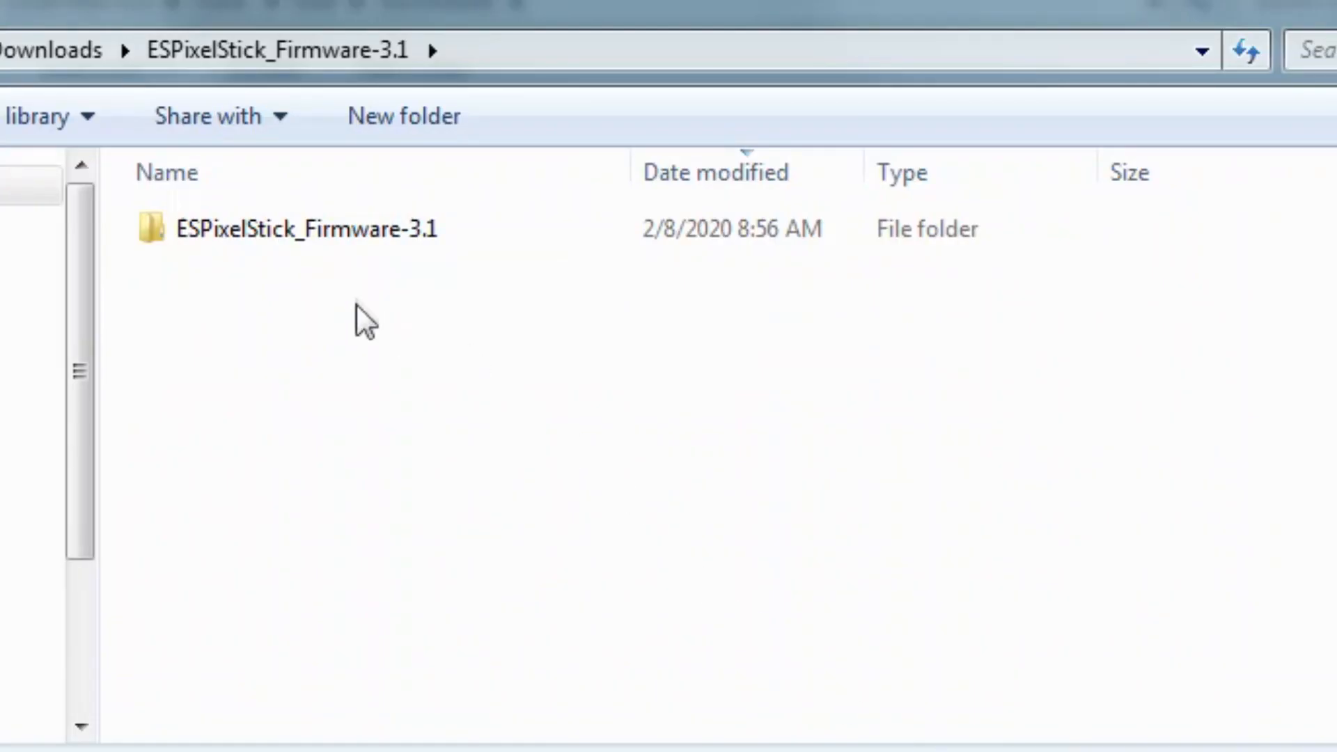
Launch ESPSFlashTool.jar from the inner ESPixelStick_Firmware-3.1 folder and set the serial port to COM9 - USB-SERIAL CH340
double_click(298, 229)
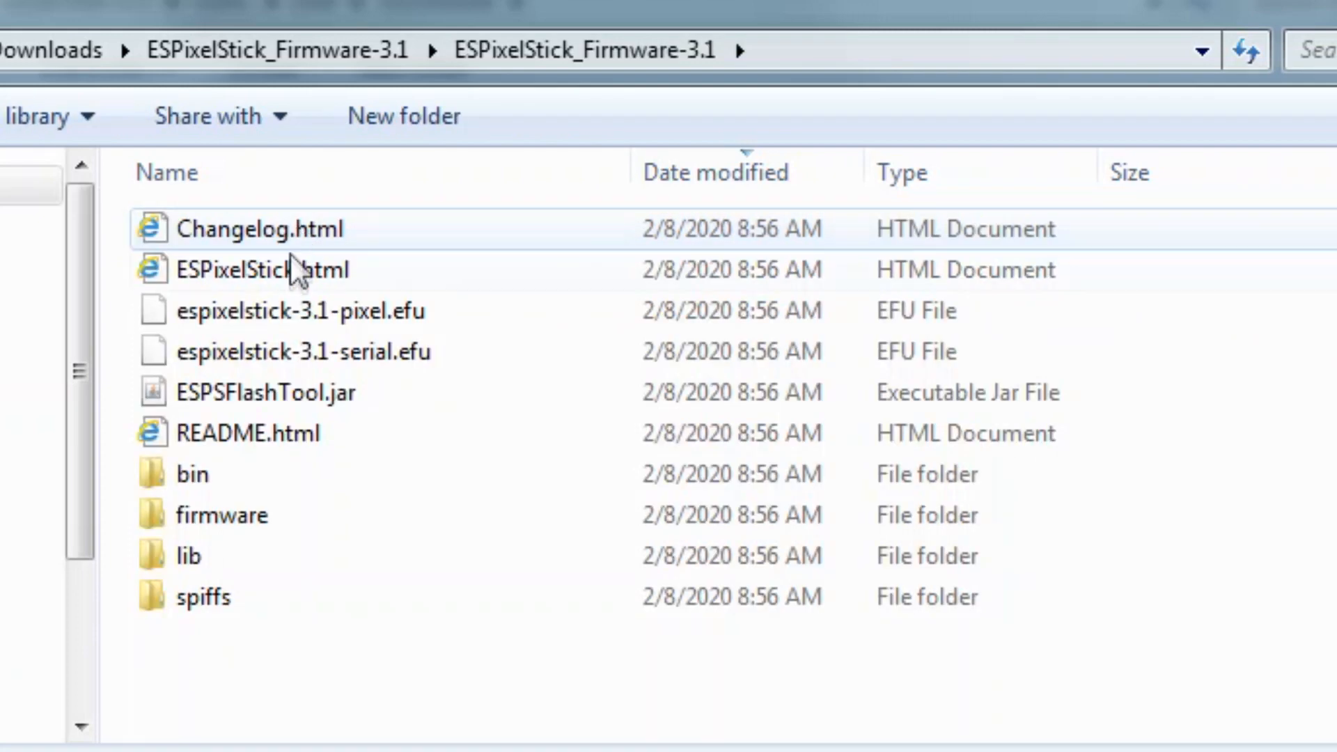
double_click(279, 394)
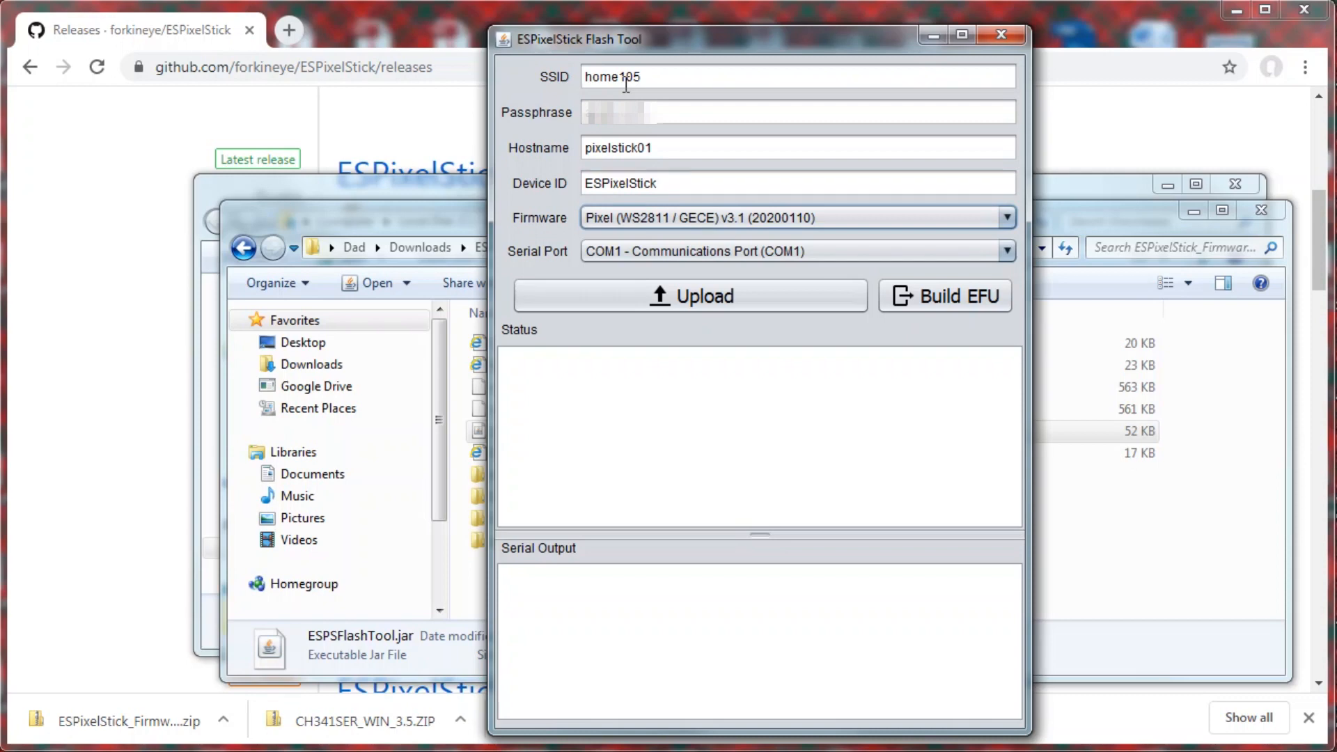
left_click(716, 255)
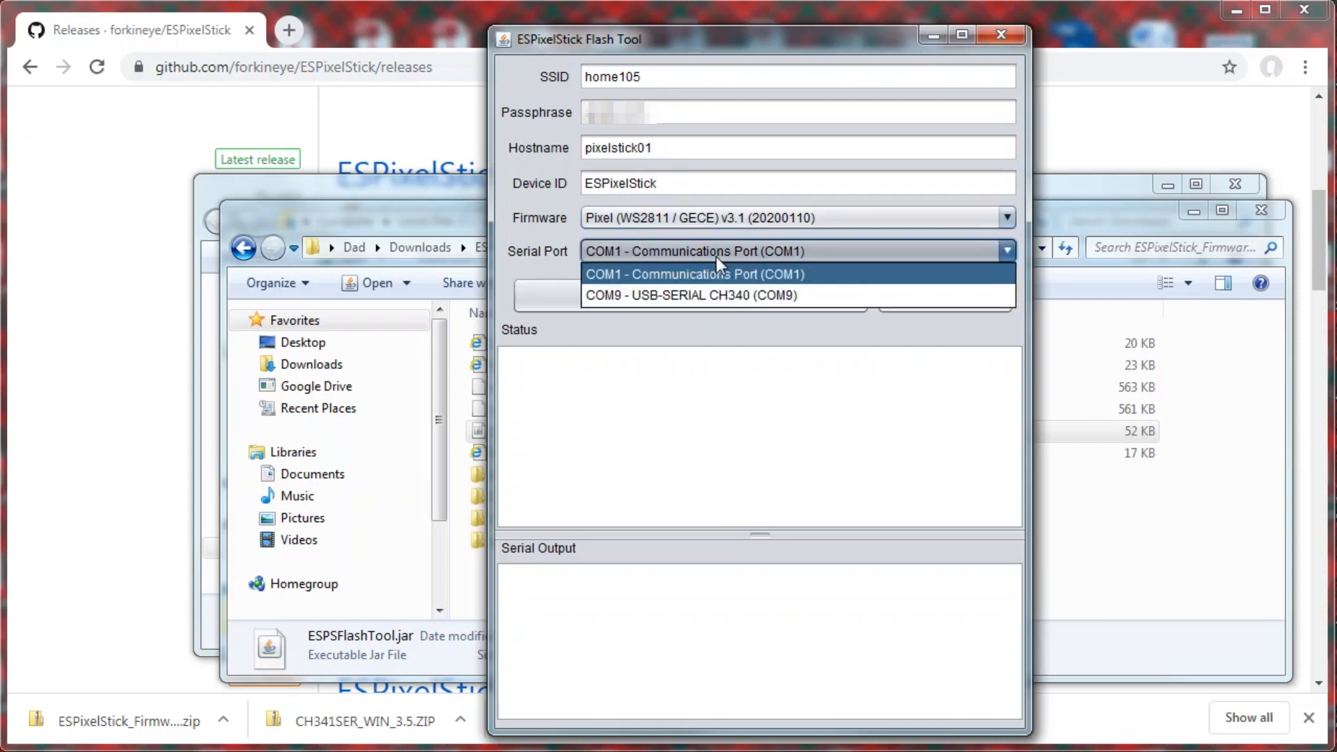
left_click(712, 294)
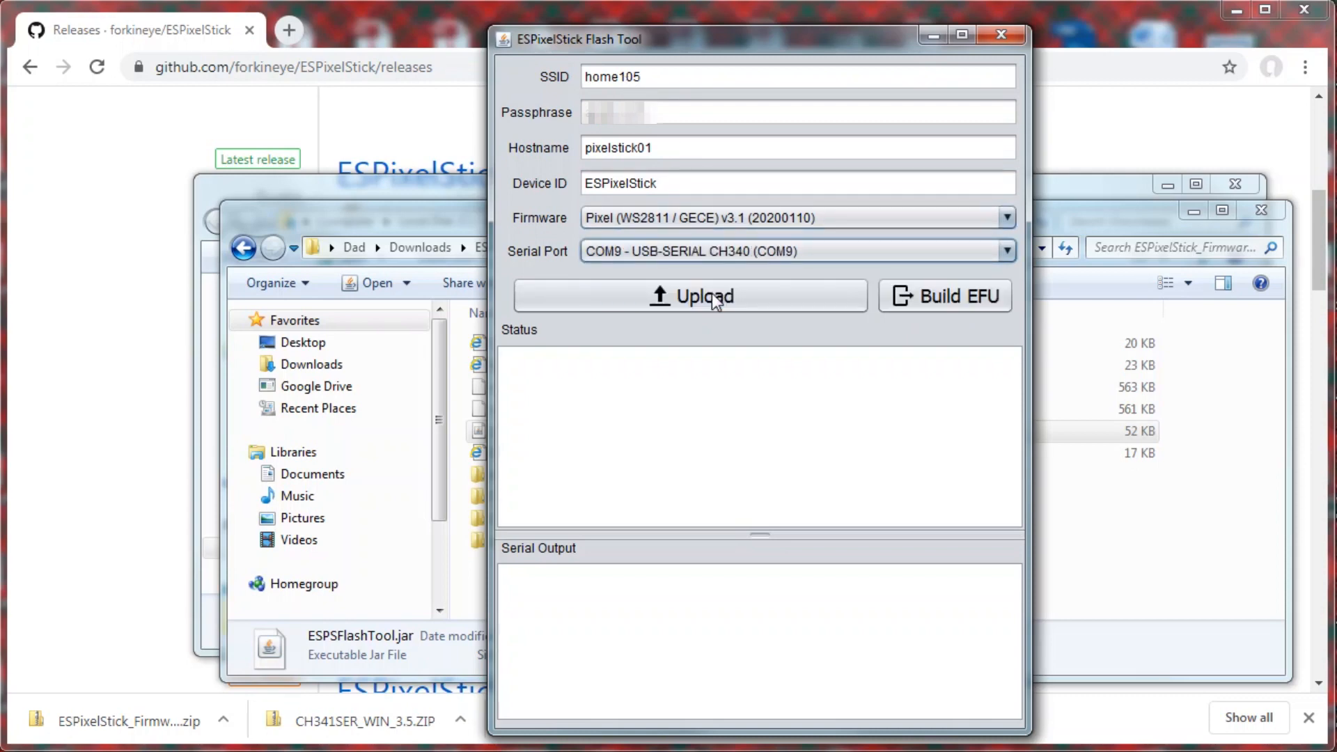
Upload the Pixel v3.1 firmware to the board and check the serial output for its network connection details
left_click(711, 298)
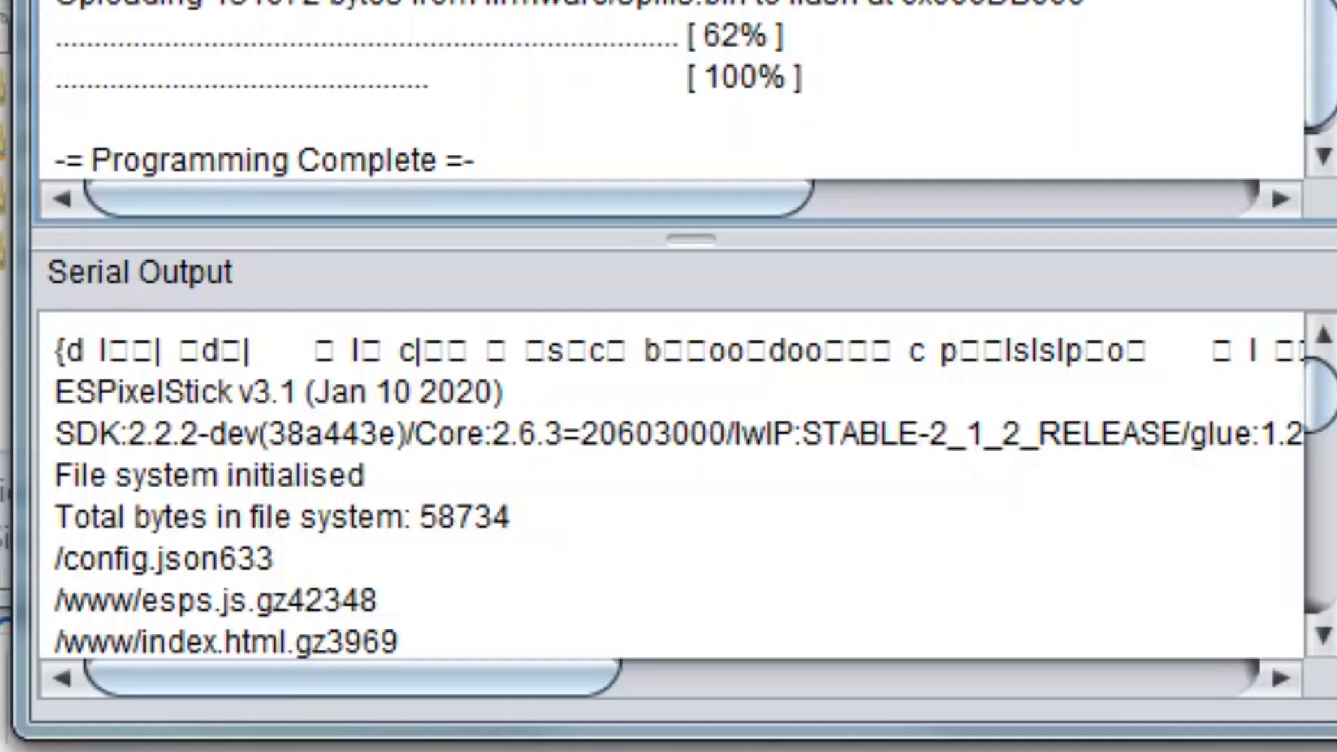
left_click_drag(1322, 387, 1329, 518)
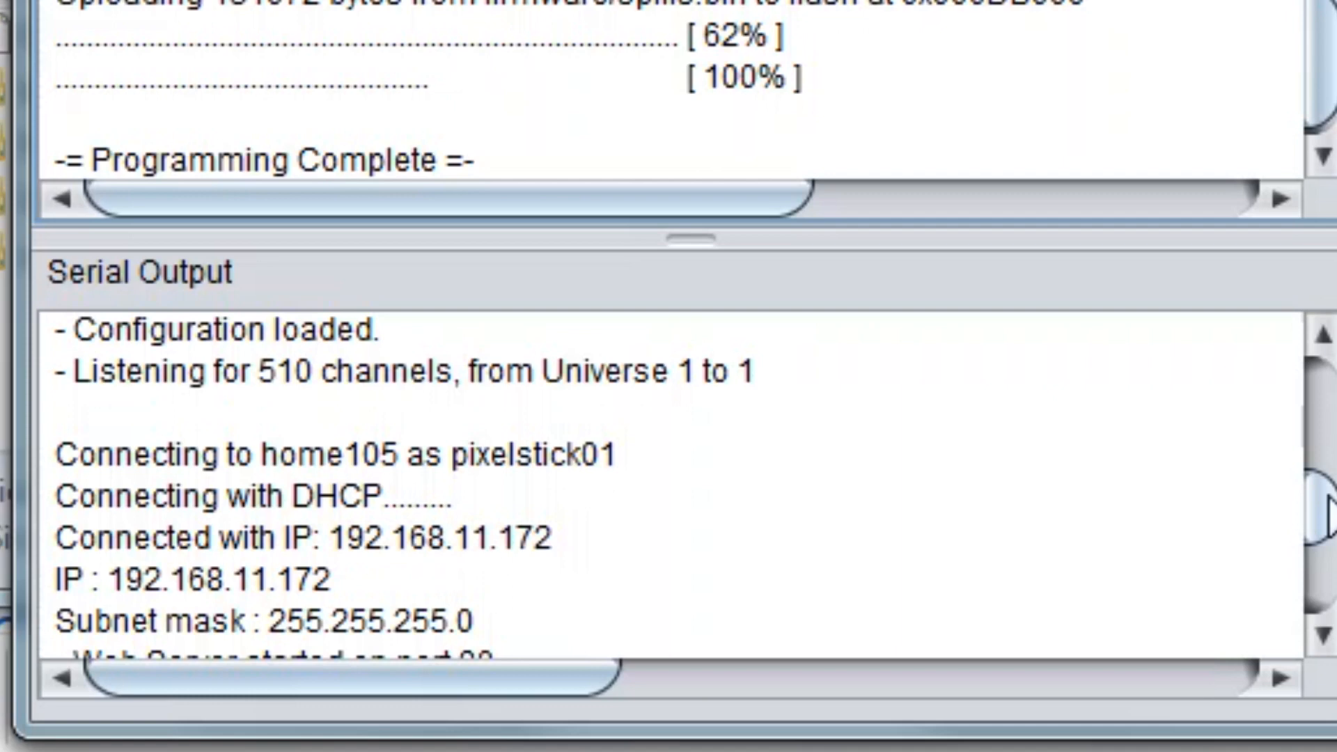
left_click_drag(1328, 515, 1329, 598)
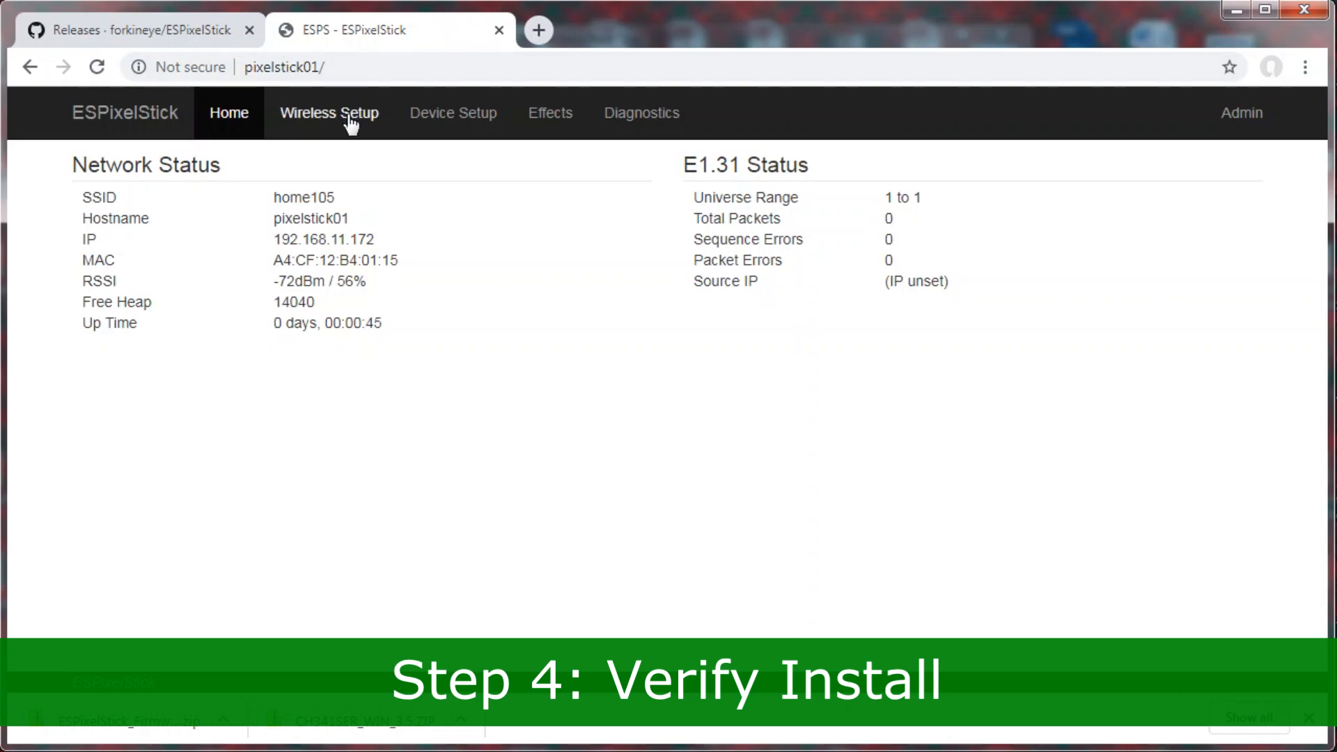
Review the Device Setup, Effects and Diagnostics pages of the ESPixelStick web interface at pixelstick01
left_click(443, 119)
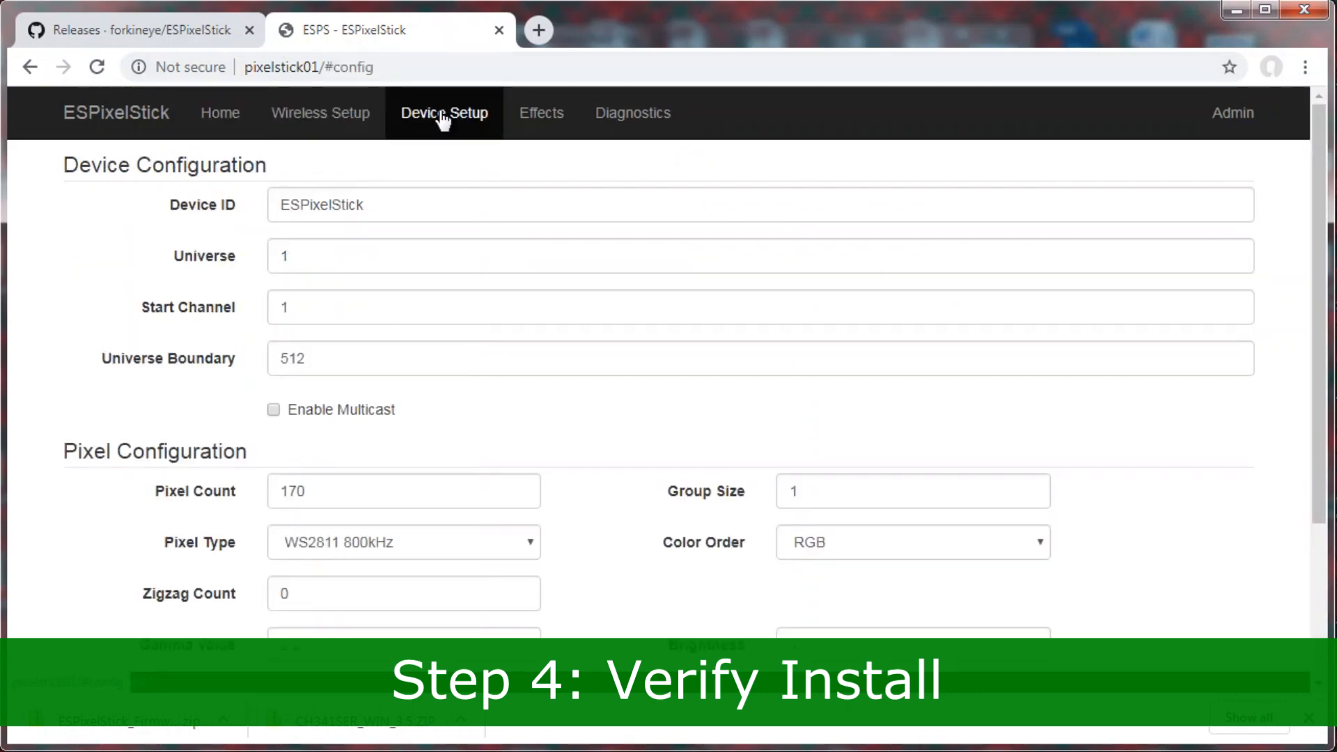
left_click(526, 120)
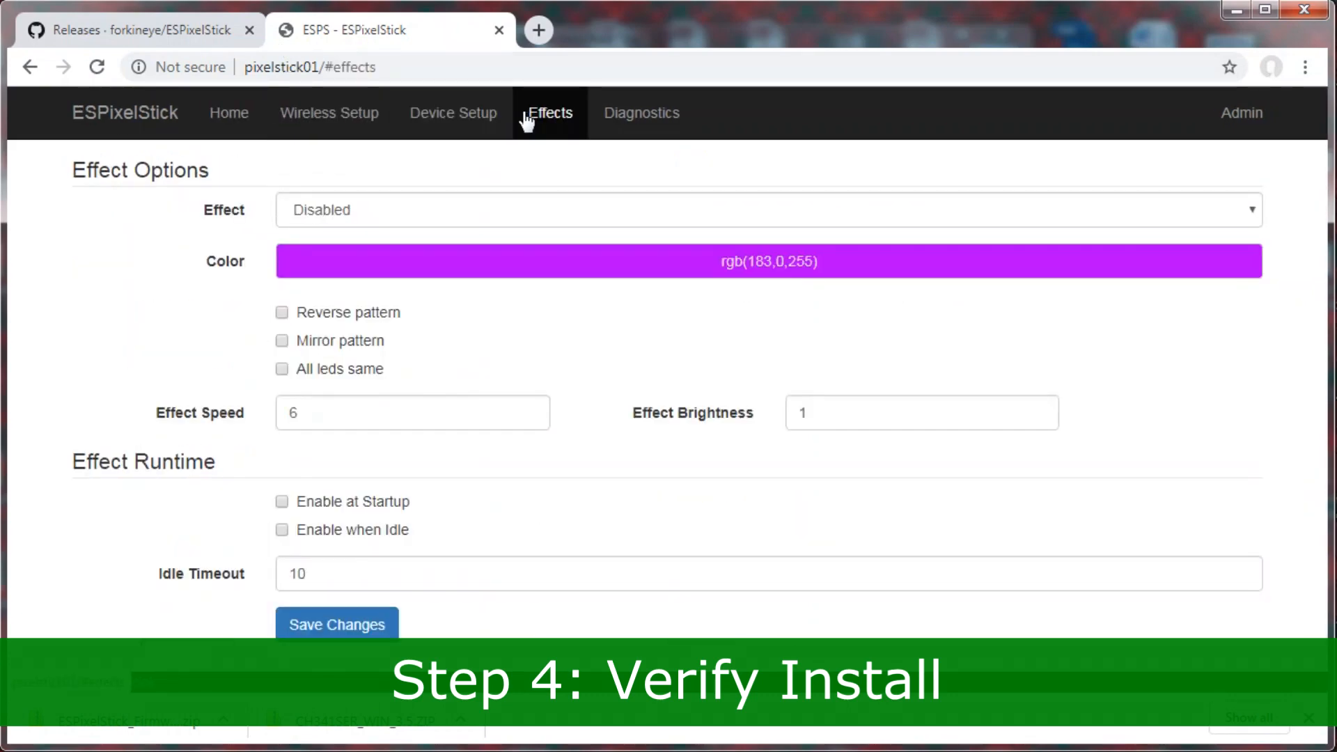
left_click(650, 122)
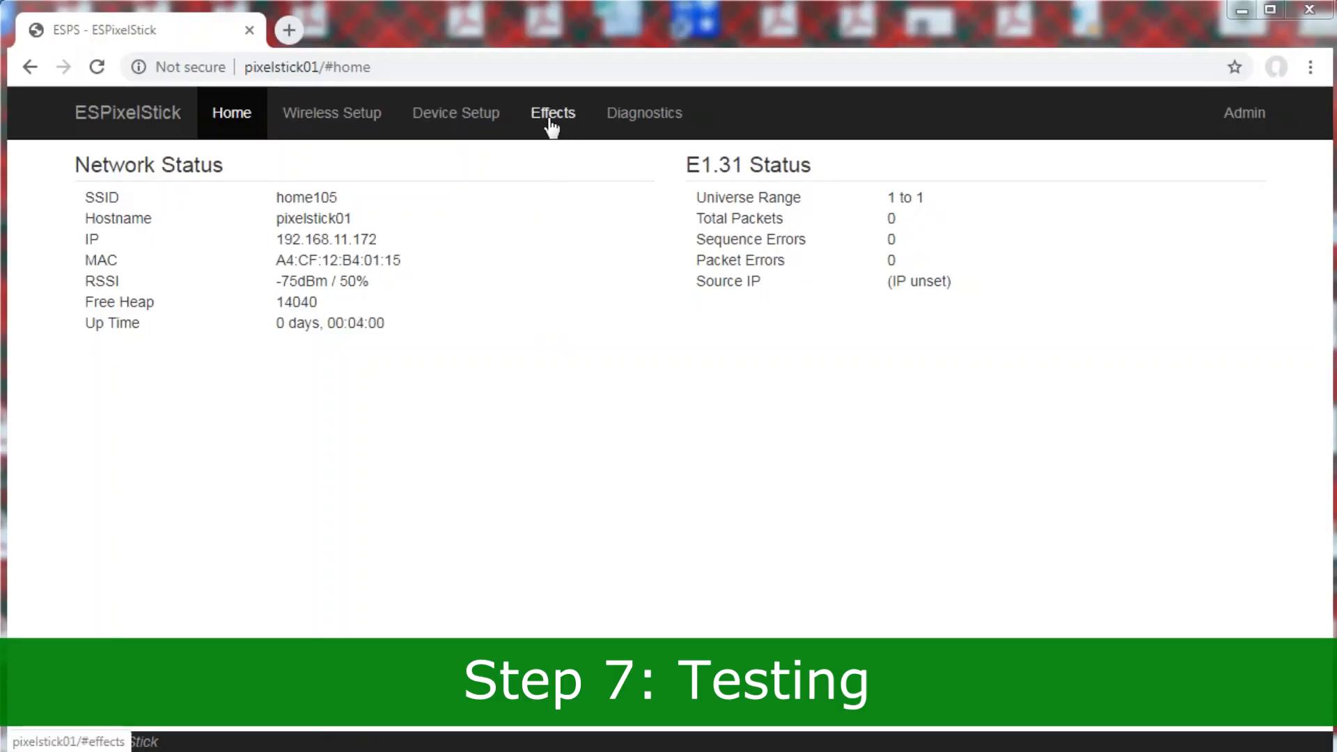
Set the ESPixelStick test effect to Solid on the Effects page
left_click(550, 124)
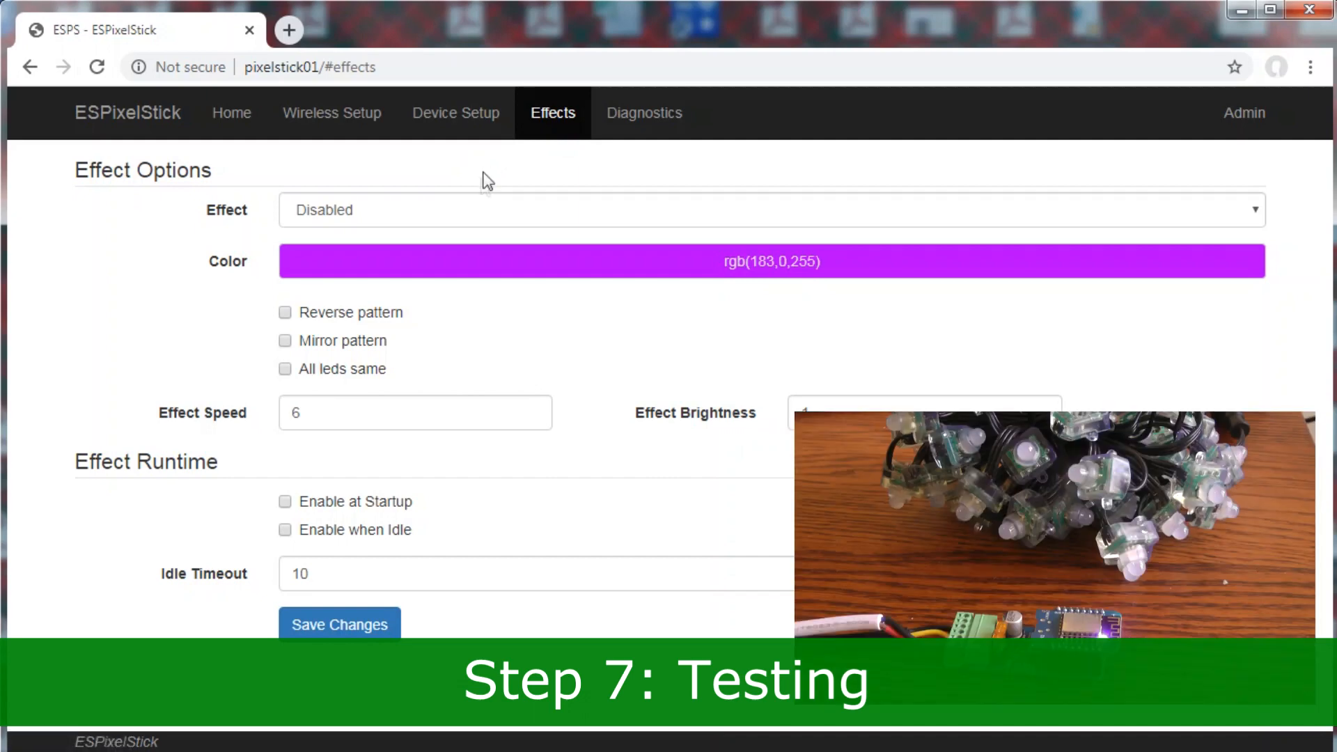
left_click(461, 216)
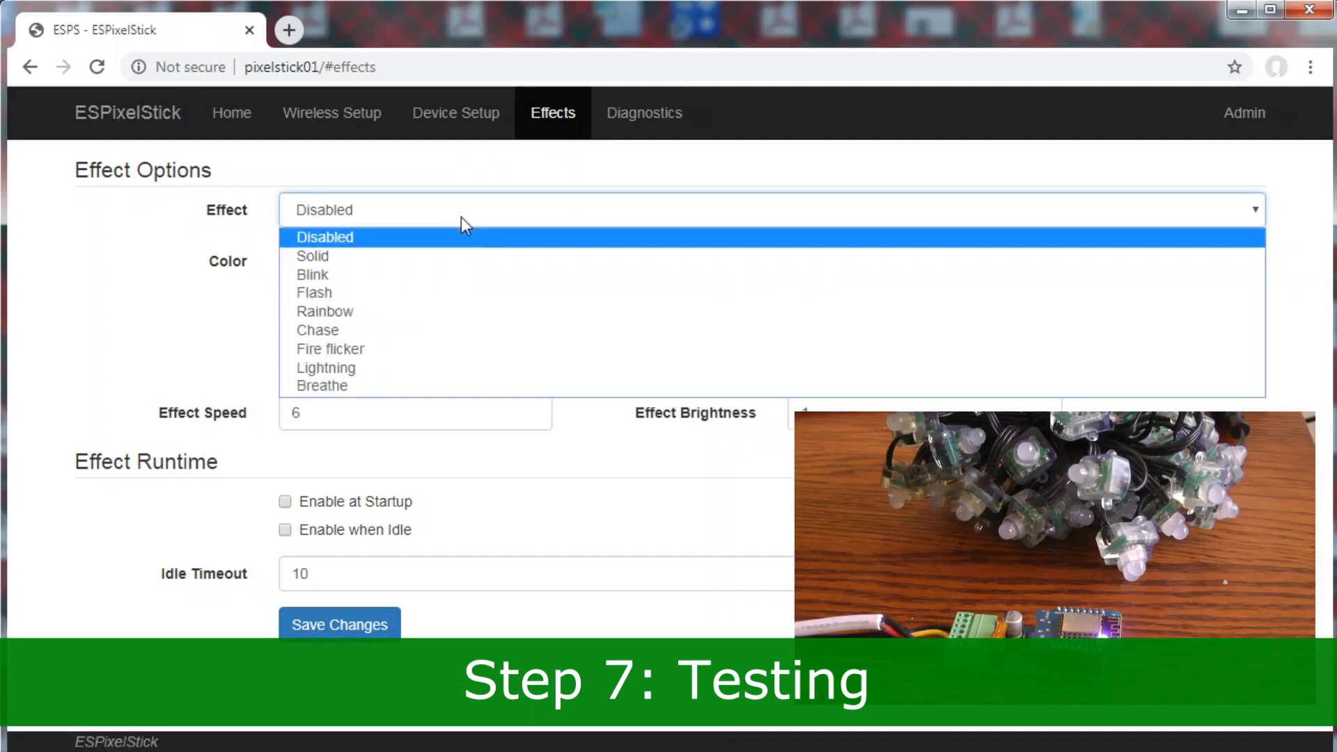
left_click(430, 256)
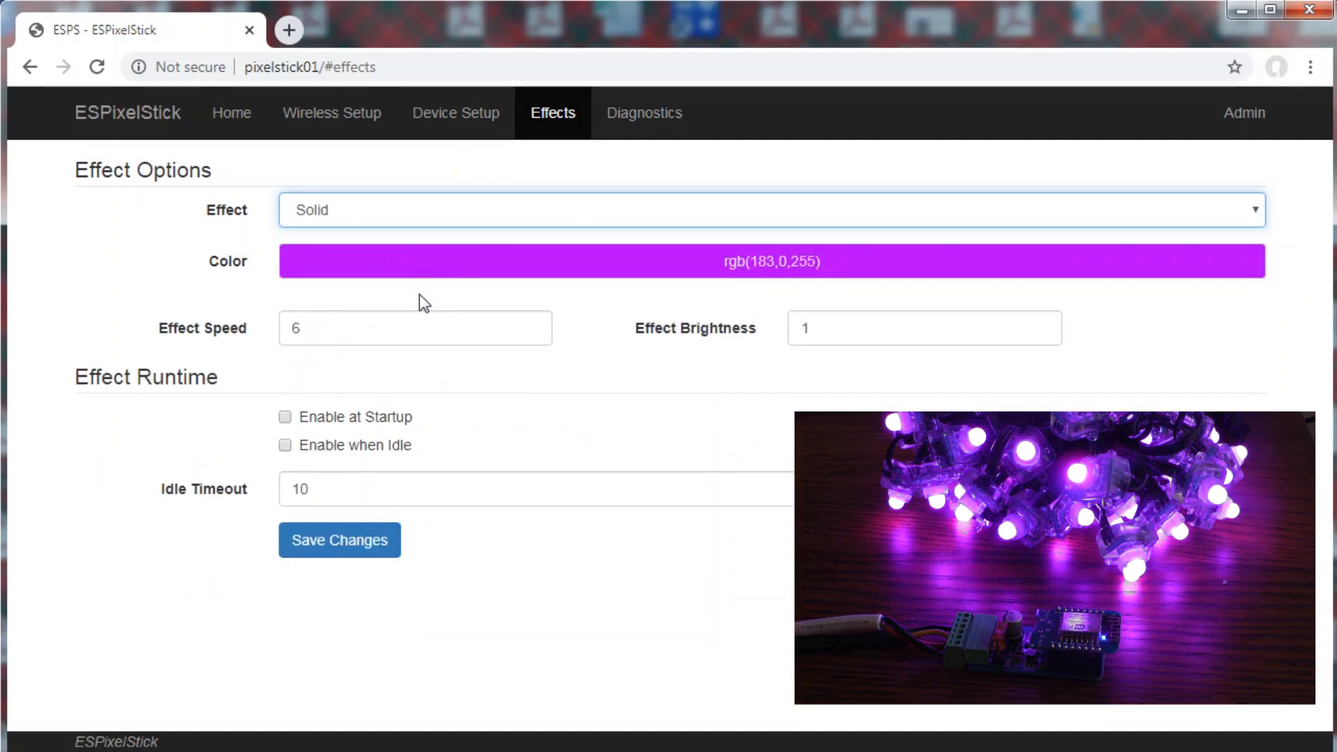
Cycle the Solid effect's color through white, red, green and blue, and switch the effect to Rainbow
left_click(485, 266)
left_click(327, 581)
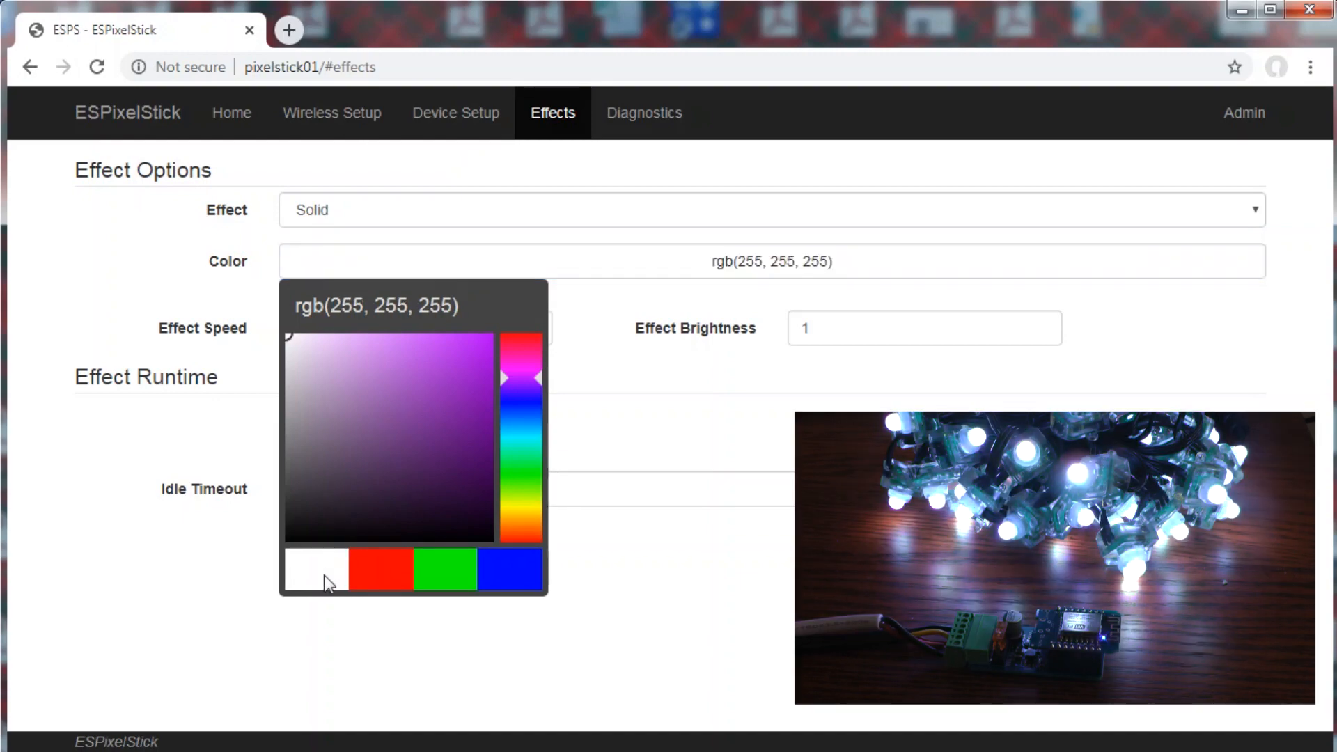
left_click(372, 578)
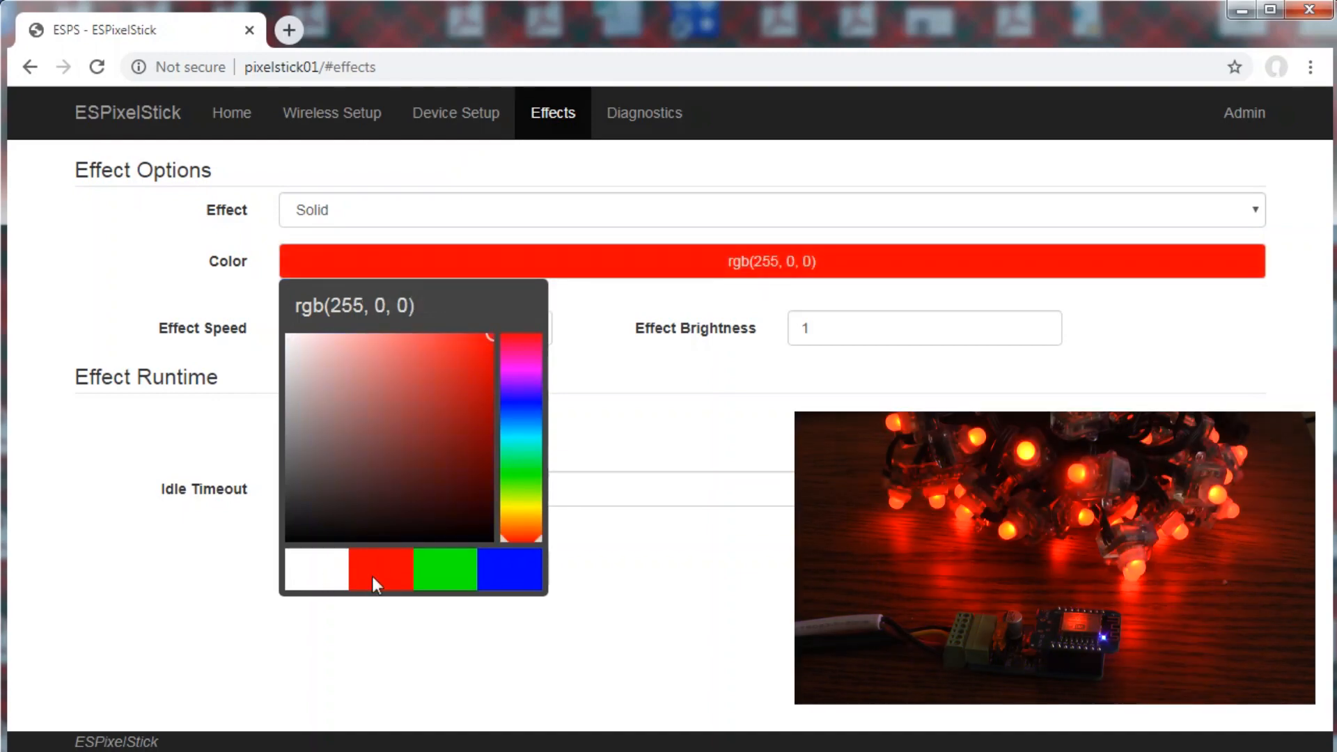
left_click(441, 576)
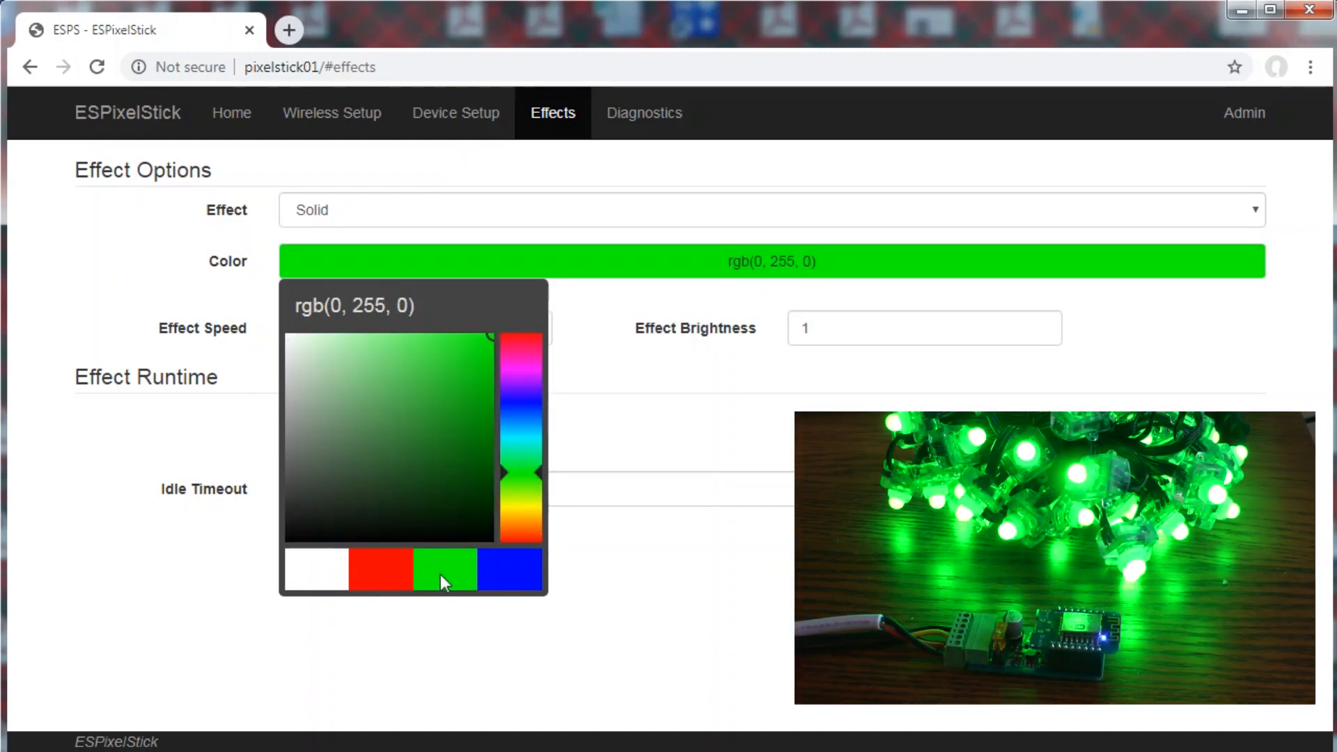
left_click(521, 566)
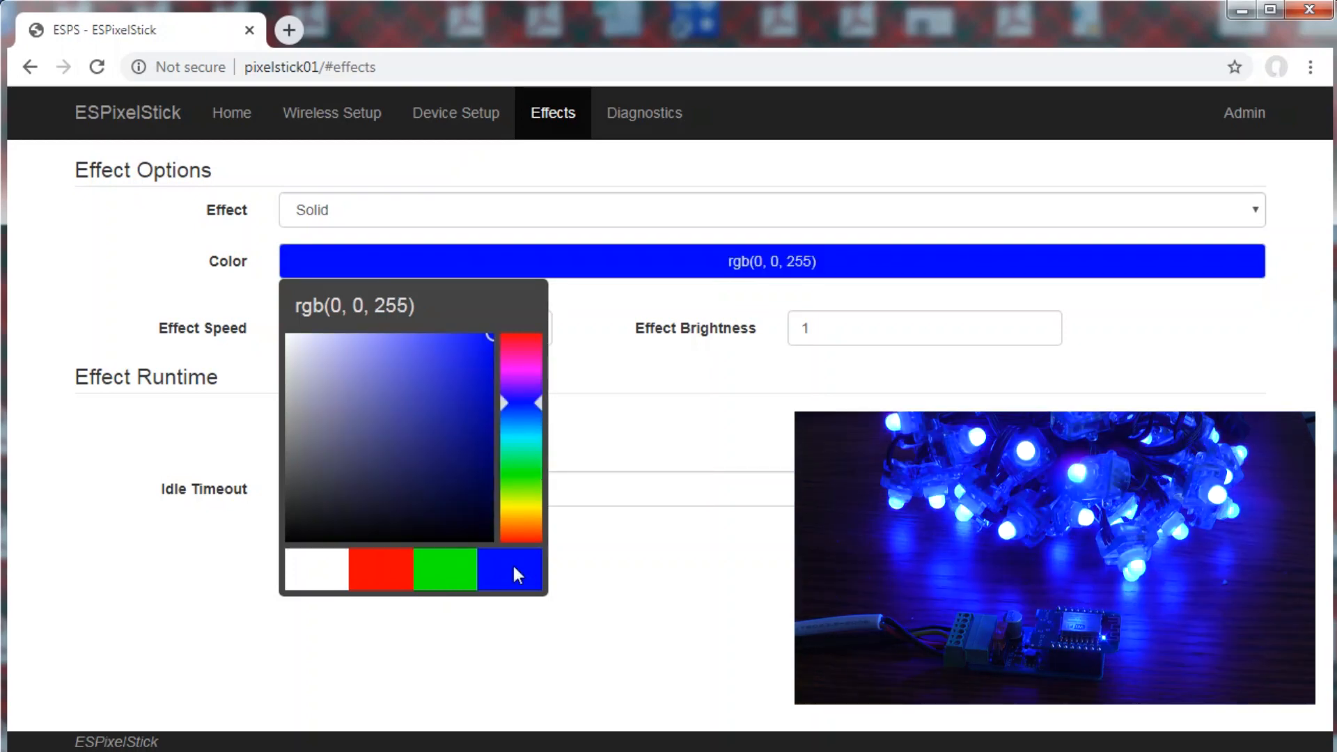
left_click(435, 213)
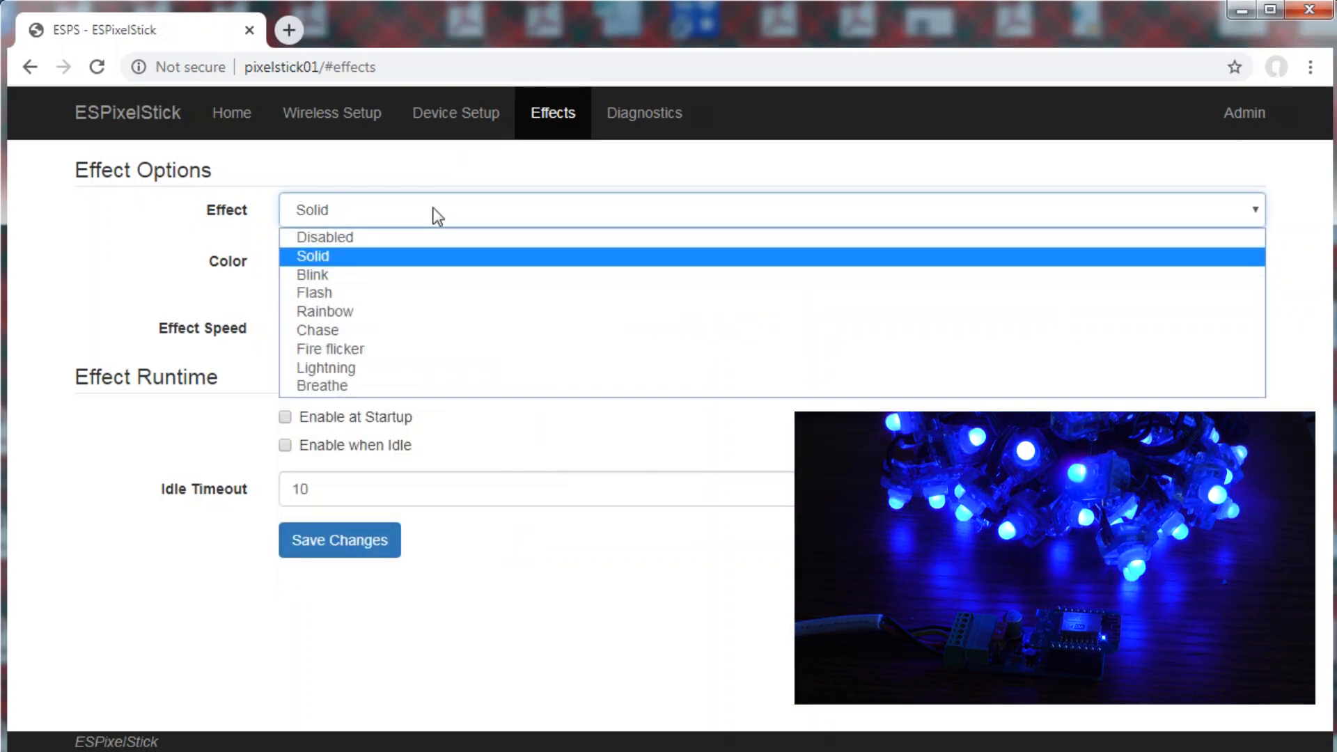
left_click(423, 313)
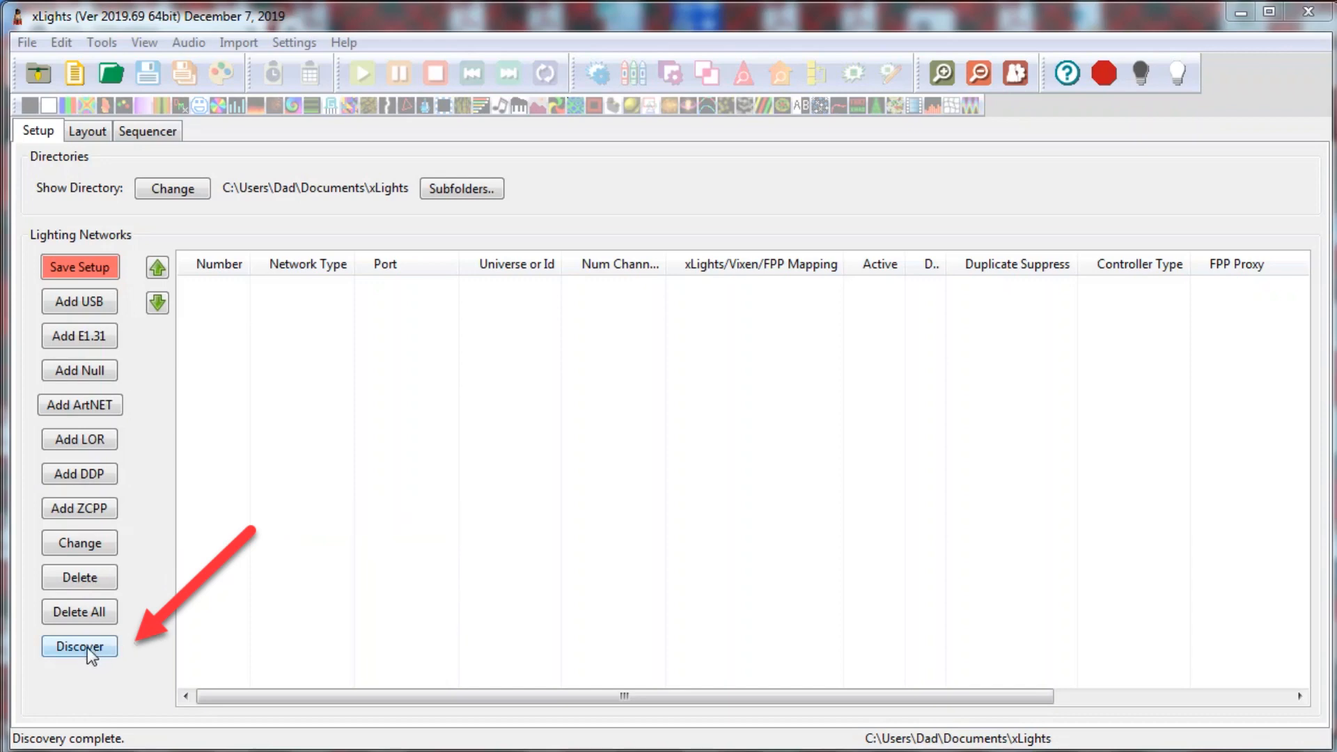
Switch to xLights and run controller discovery for the lighting networks
left_click(88, 648)
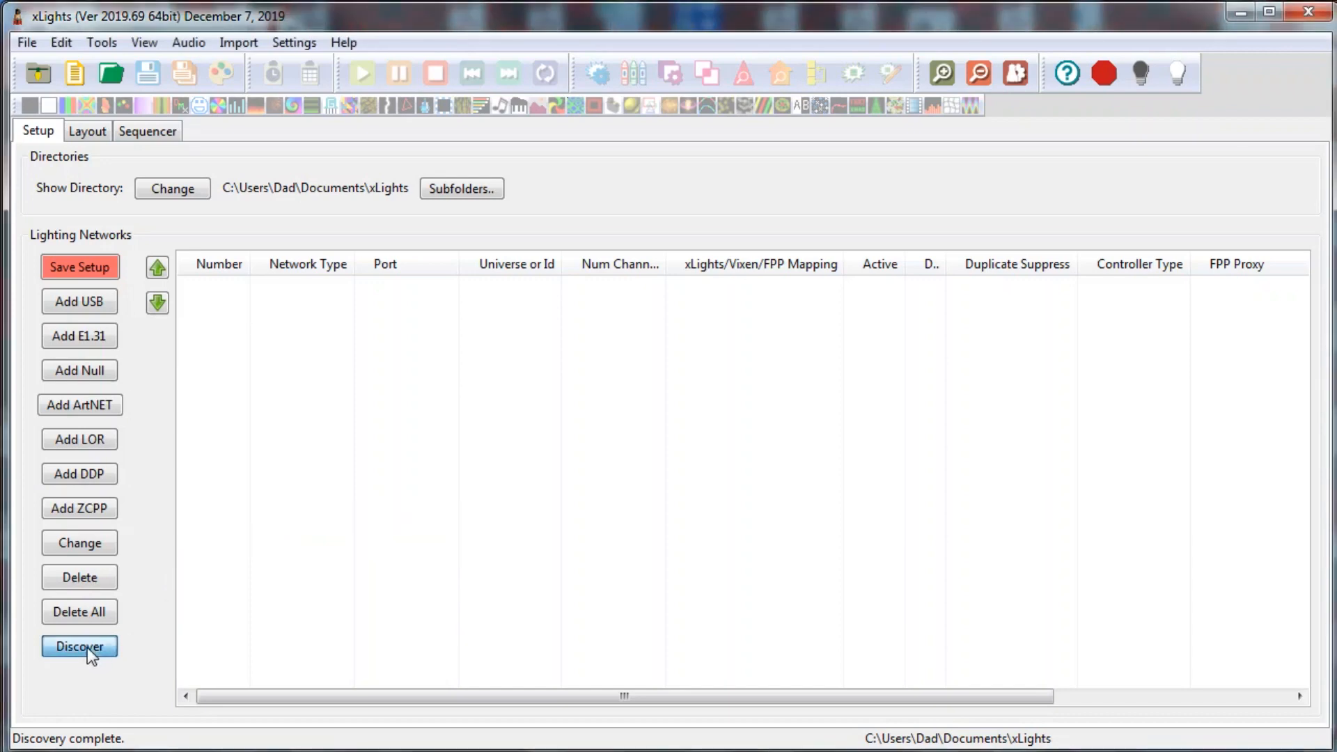